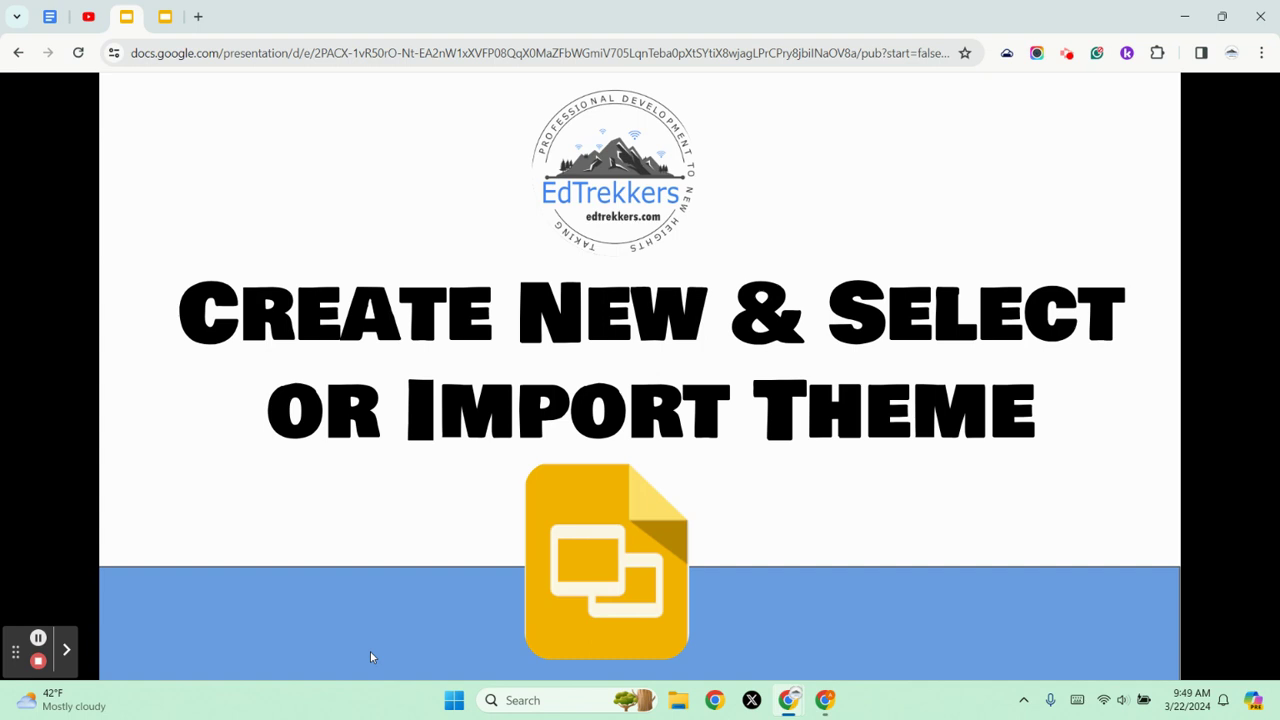
Step: Show the '#1 Create New & Select or Import Theme' tip slide in the fourth browser tab
{"action": "left_click", "coordinate": [165, 14]}
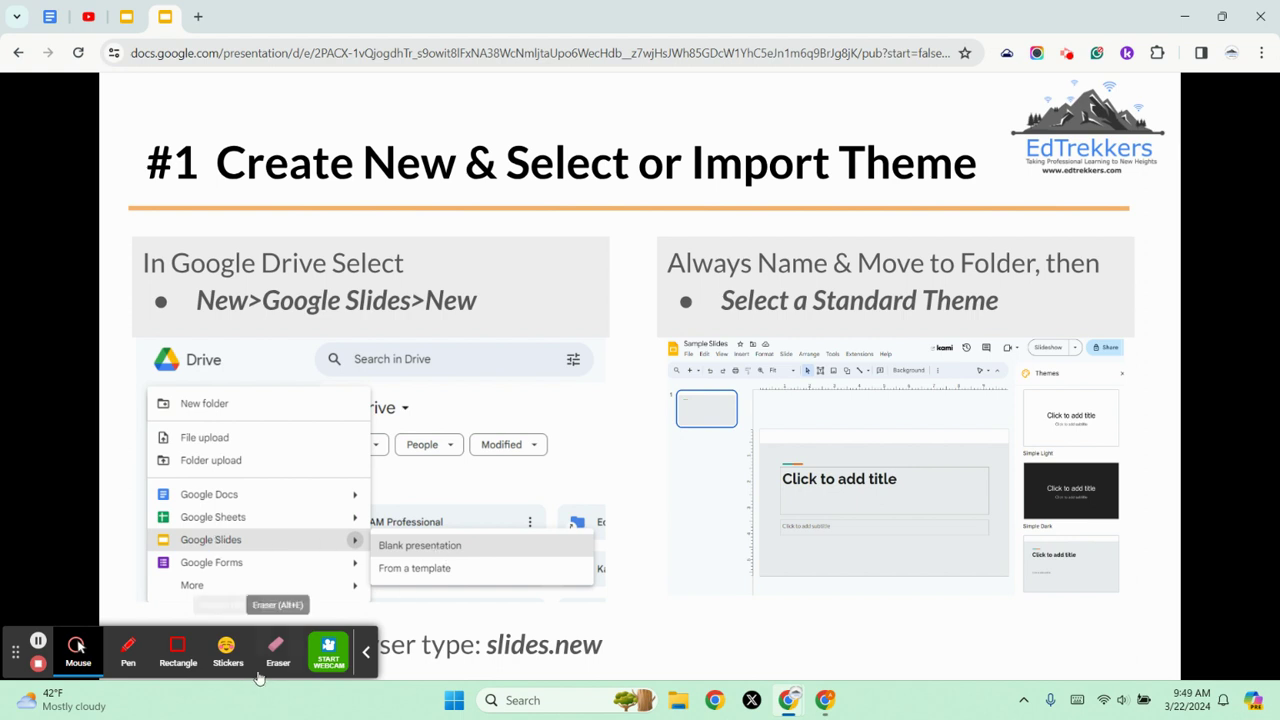
{"action": "left_click", "coordinate": [365, 652]}
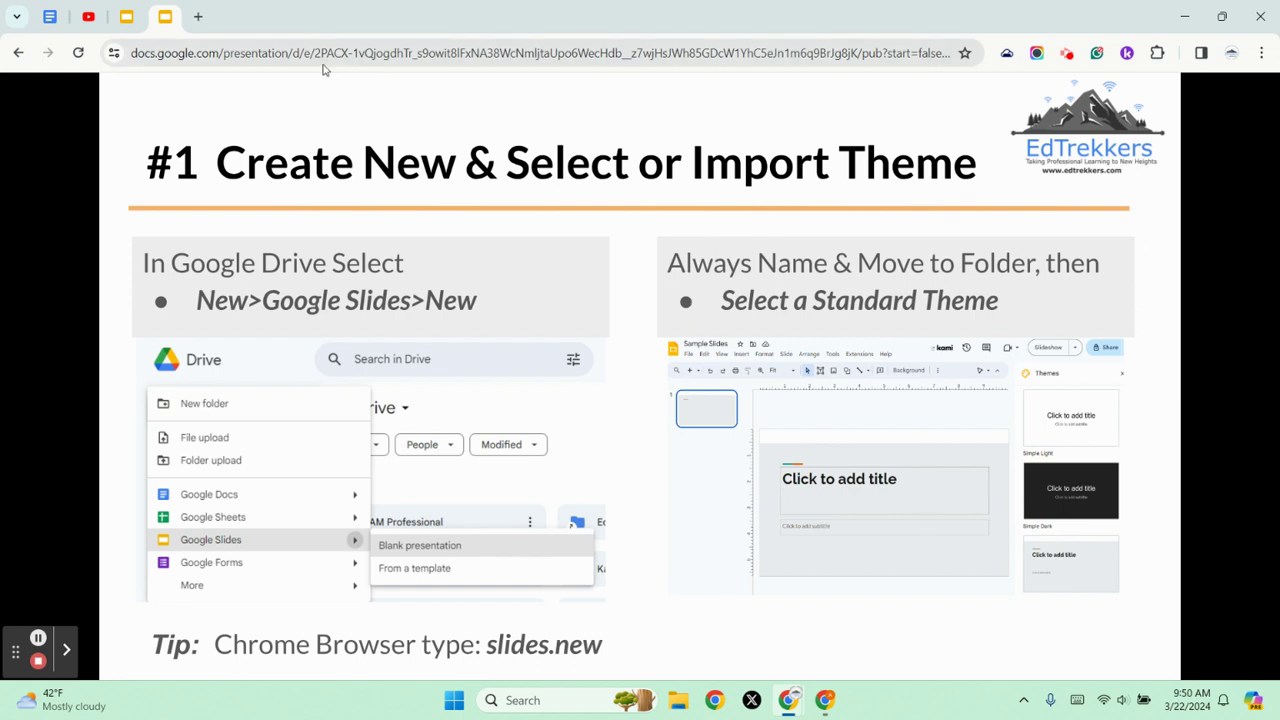
Step: Create a new blank presentation by loading slides.new in a new tab
{"action": "left_click", "coordinate": [198, 16]}
{"action": "type", "text": "slides.new"}
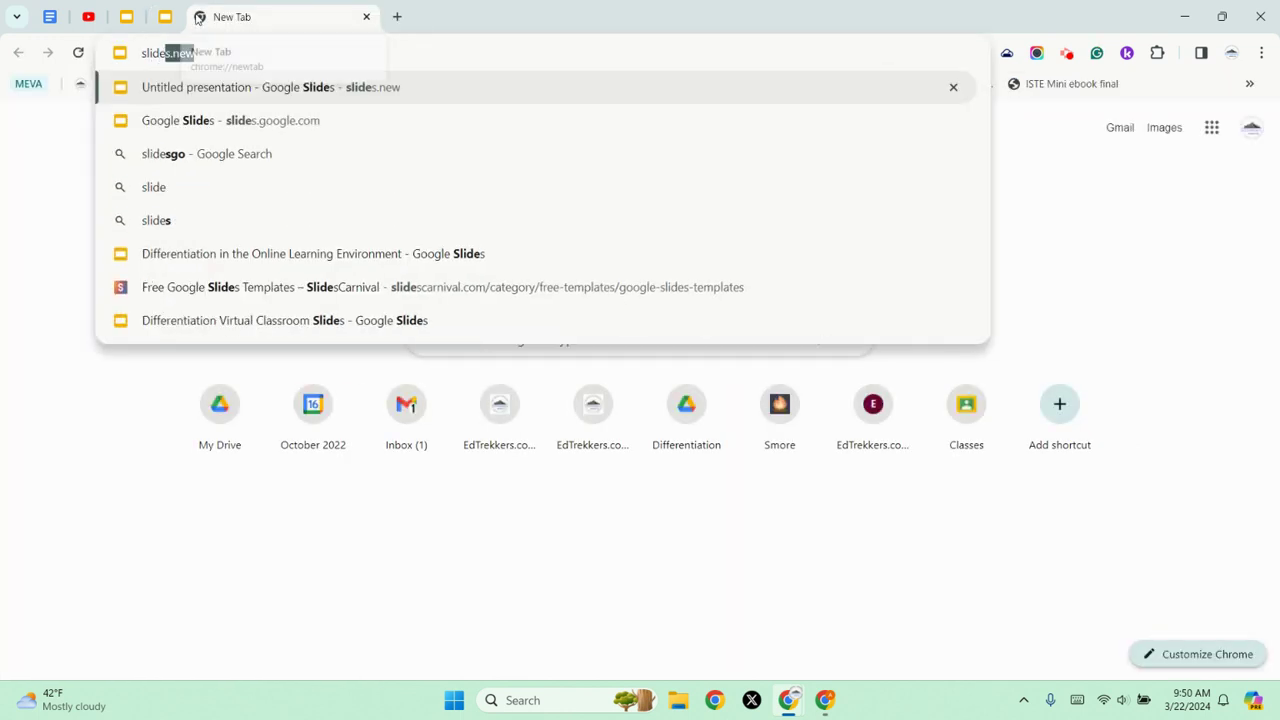
{"action": "key", "text": "Return"}
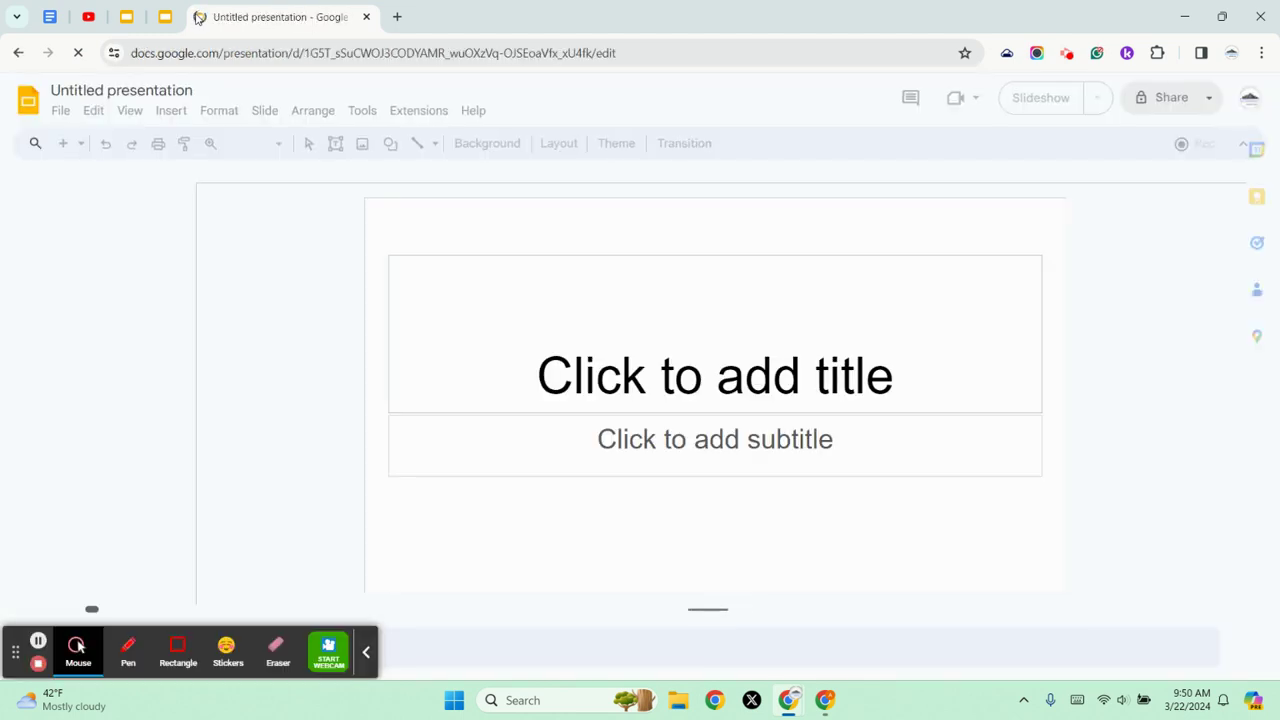
{"action": "left_click", "coordinate": [365, 655]}
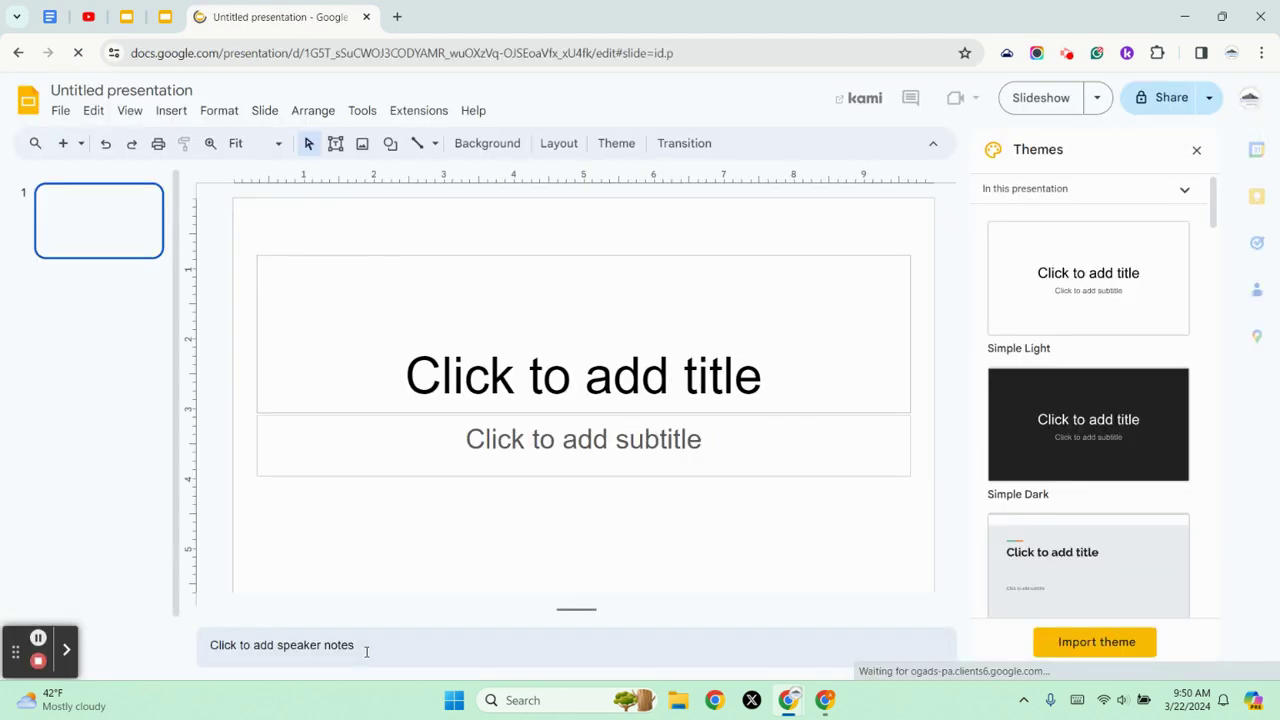
Step: Rename the untitled presentation to 'Spring Flowers Slides Essentials'
{"action": "left_click", "coordinate": [184, 90]}
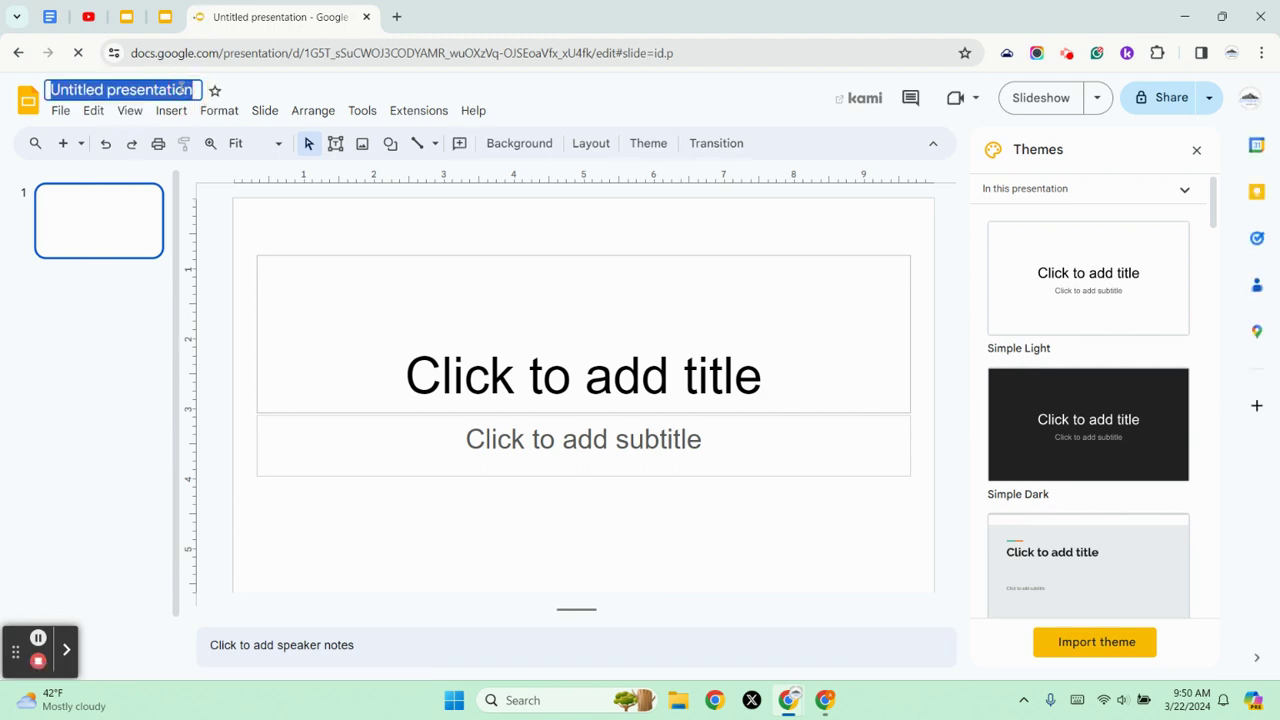
{"action": "type", "text": "Spring Flowers Bask"}
{"action": "key", "text": "BackSpace"}
{"action": "key", "text": "BackSpace"}
{"action": "key", "text": "BackSpace"}
{"action": "key", "text": "BackSpace"}
{"action": "type", "text": "Slides"}
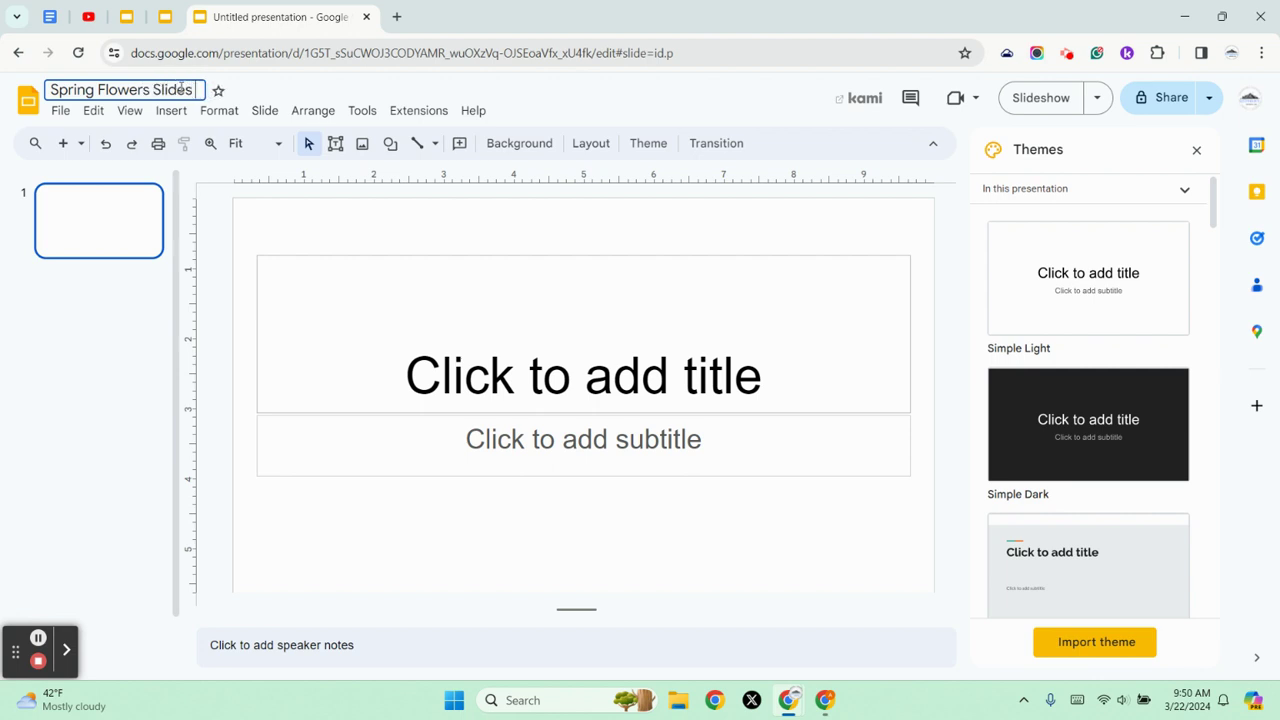
{"action": "type", "text": " Essentials"}
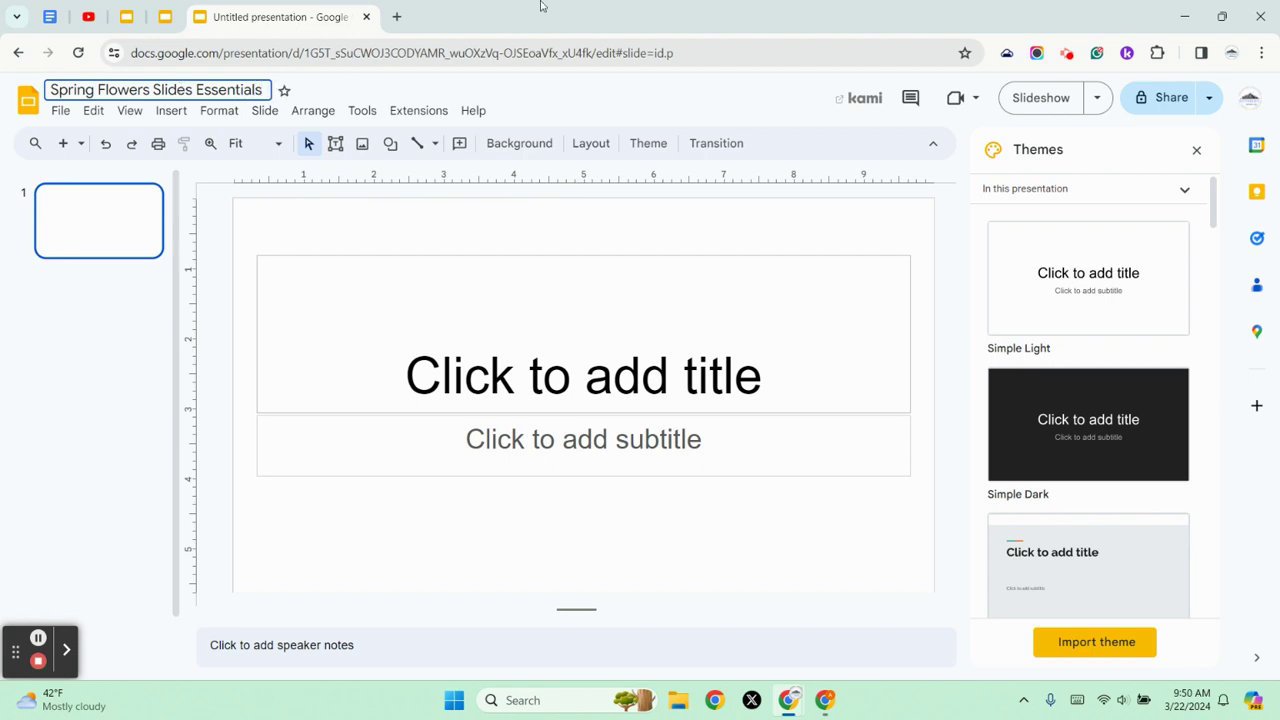
Step: Move the presentation into a new My Drive folder named 'Slides Essentials Demo'
{"action": "left_click", "coordinate": [431, 343]}
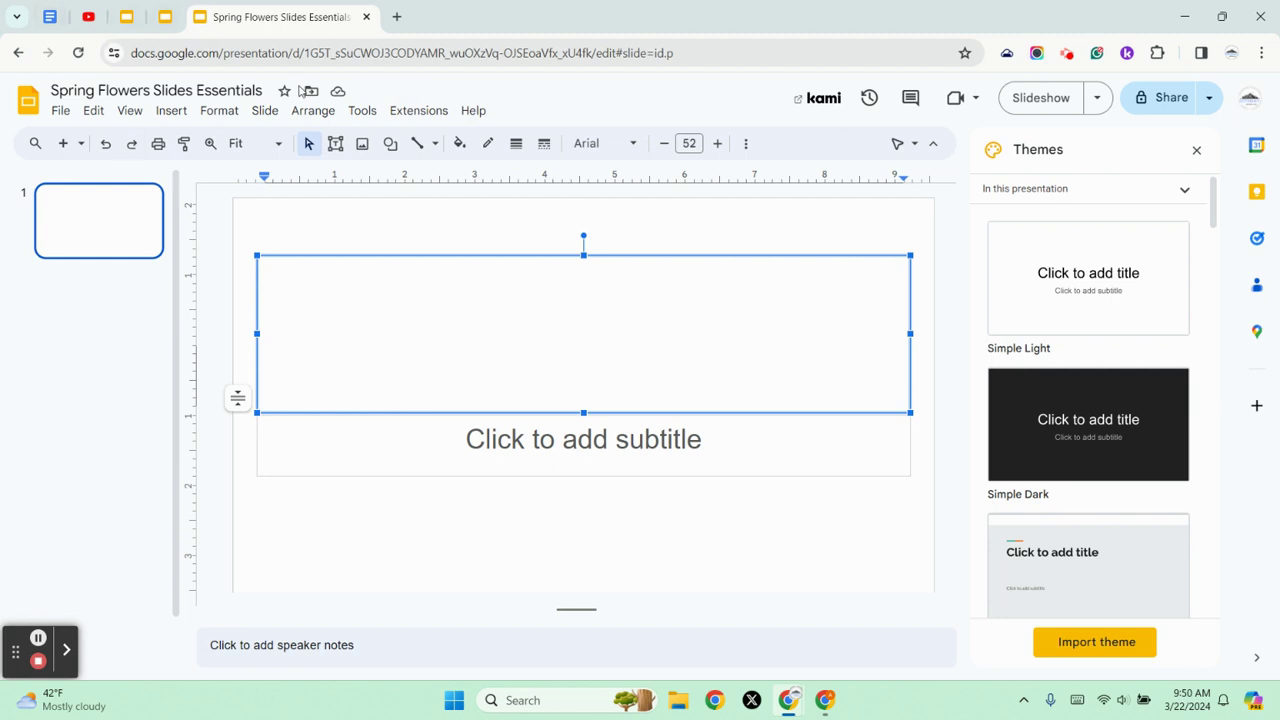
{"action": "left_click", "coordinate": [313, 92]}
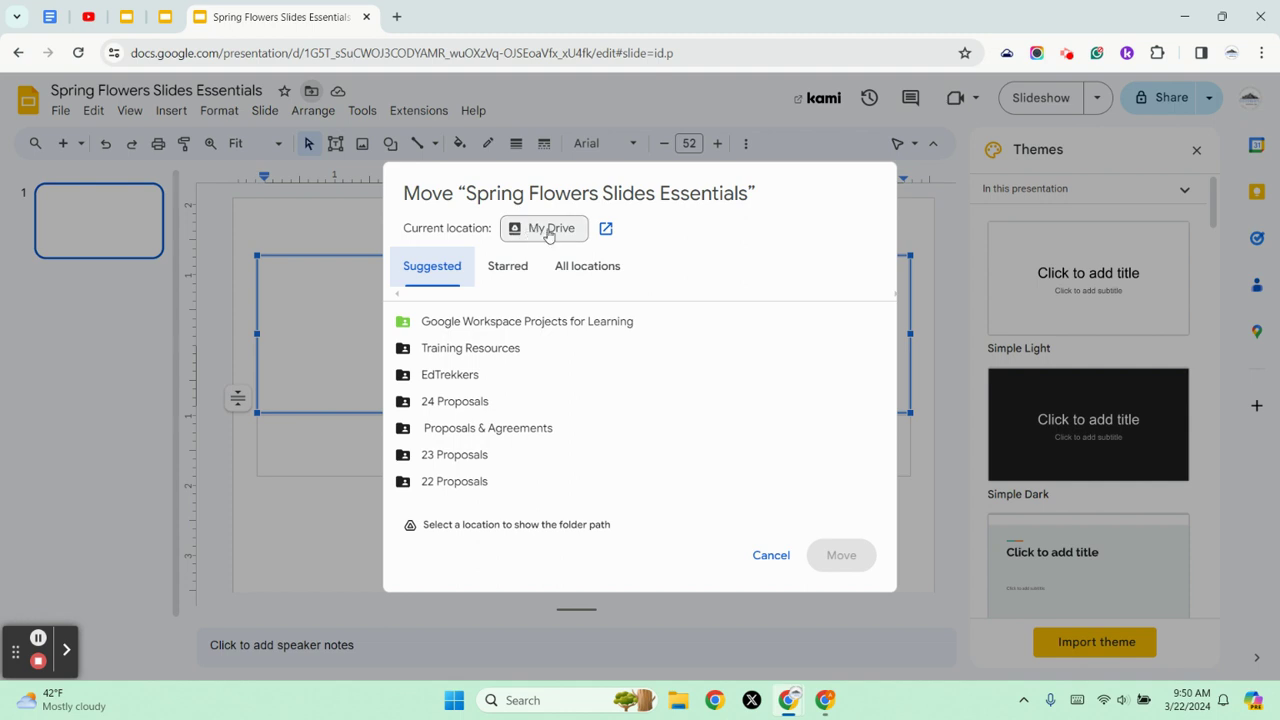
{"action": "left_click", "coordinate": [553, 230]}
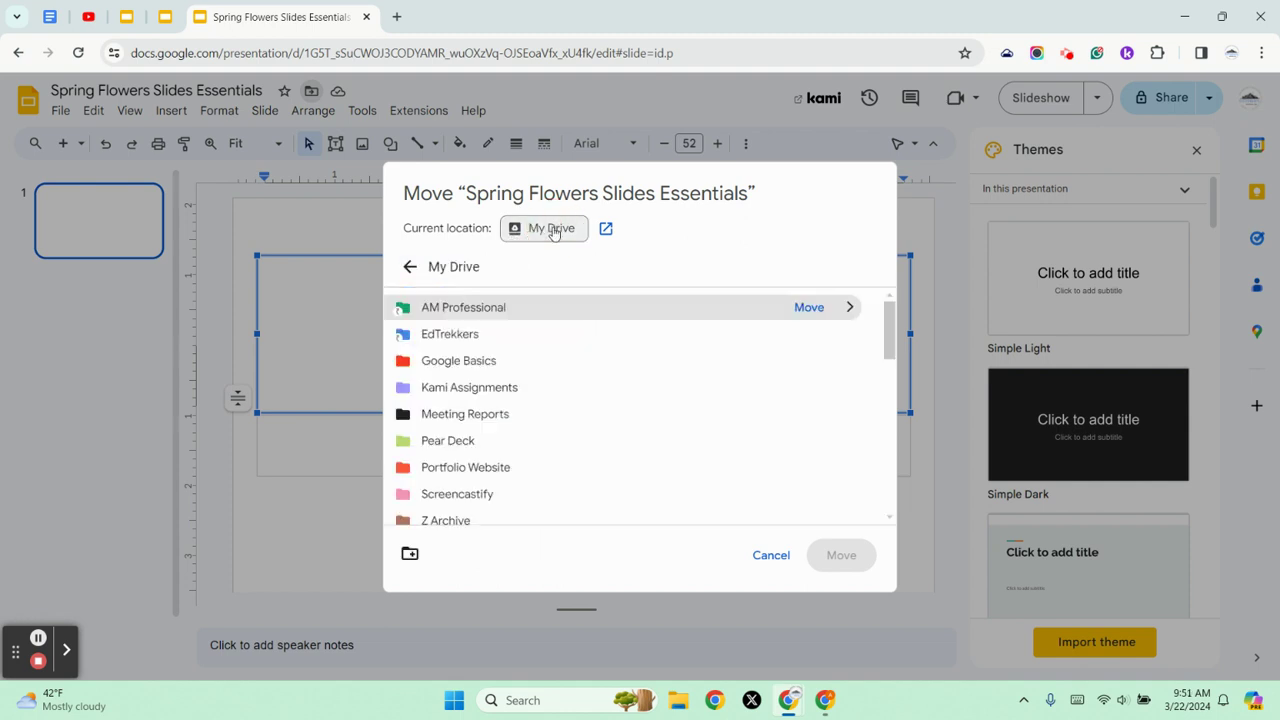
{"action": "left_click", "coordinate": [409, 555]}
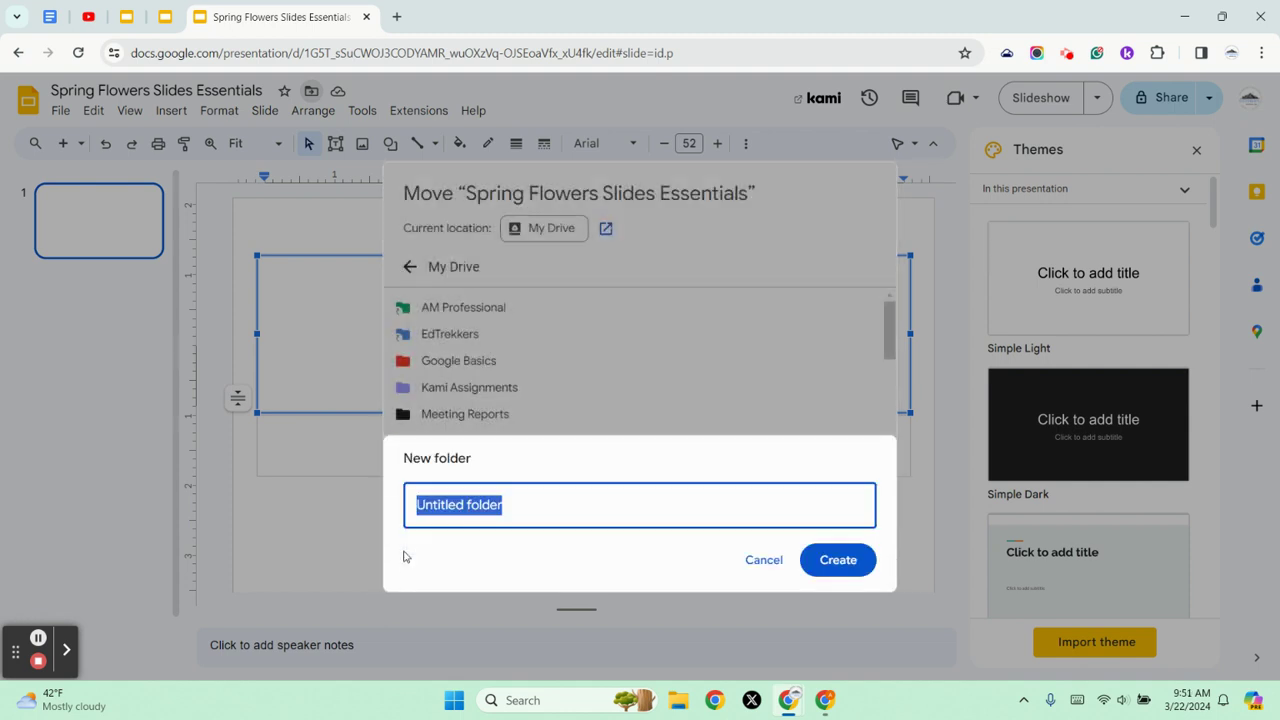
{"action": "type", "text": "Slides Essentials "}
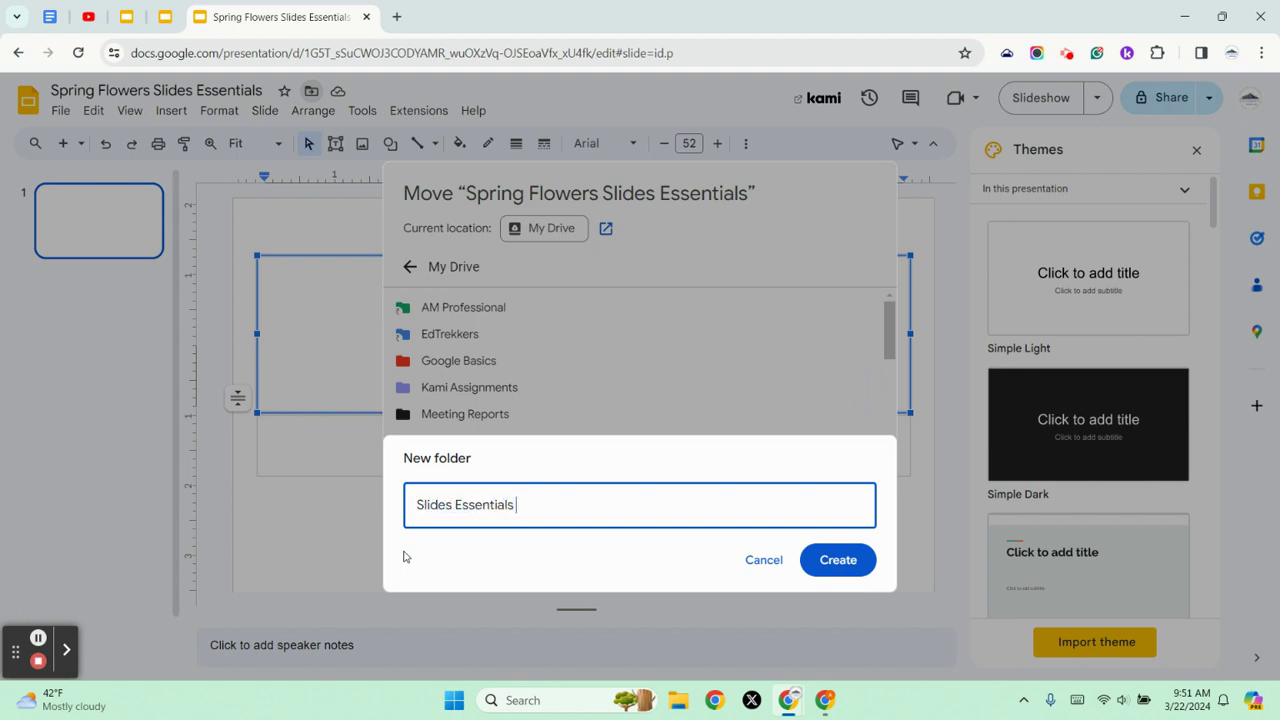
{"action": "type", "text": "Demo"}
{"action": "left_click", "coordinate": [856, 564]}
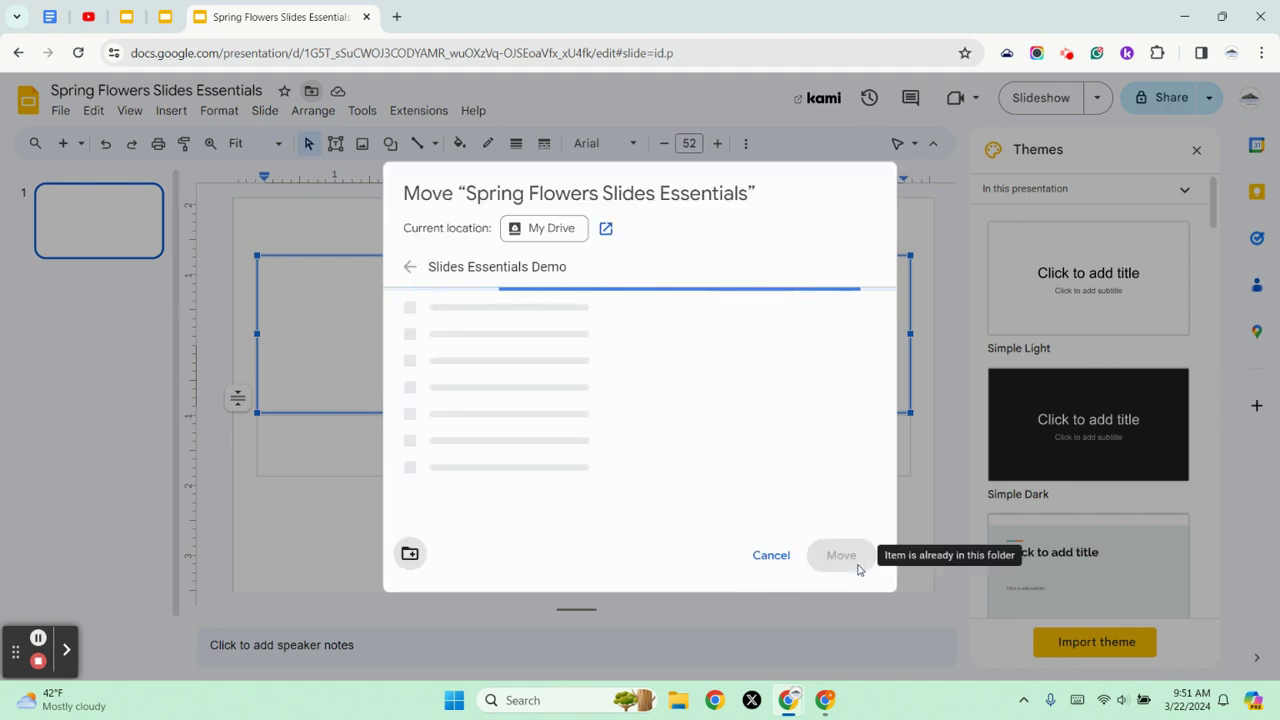
{"action": "left_click", "coordinate": [840, 565]}
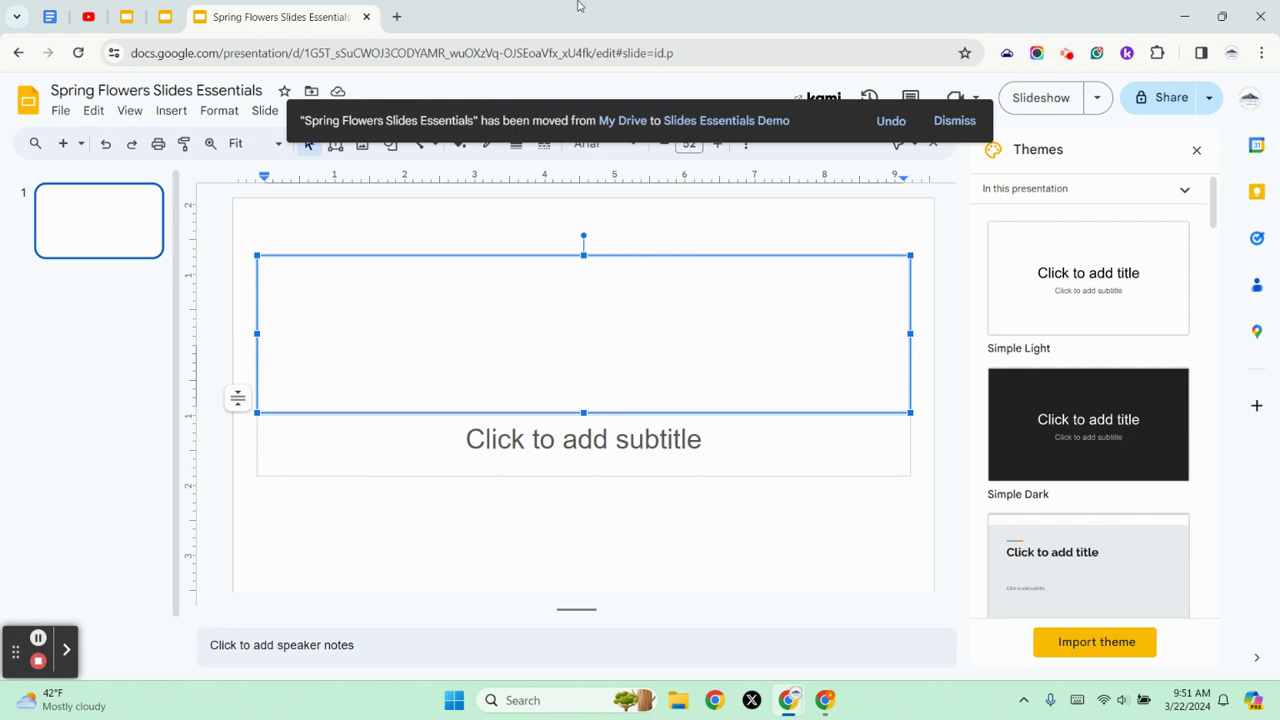
{"action": "left_click", "coordinate": [311, 92]}
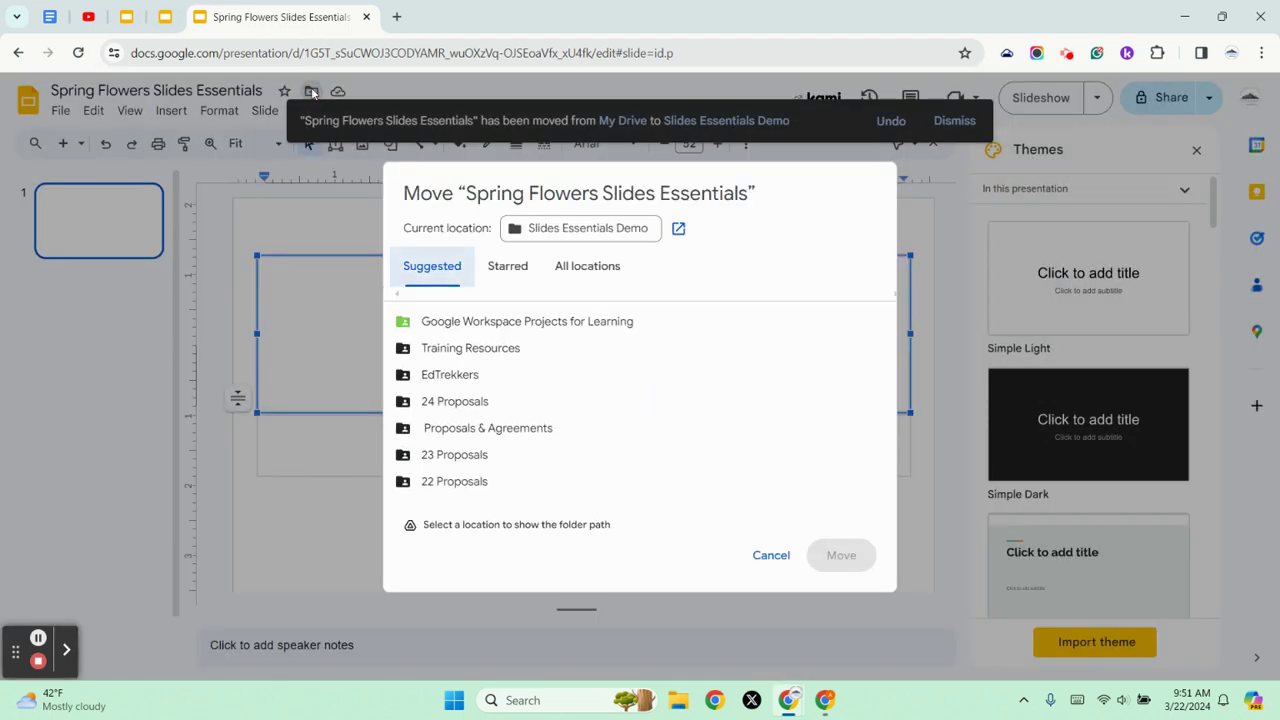
{"action": "left_click", "coordinate": [543, 322]}
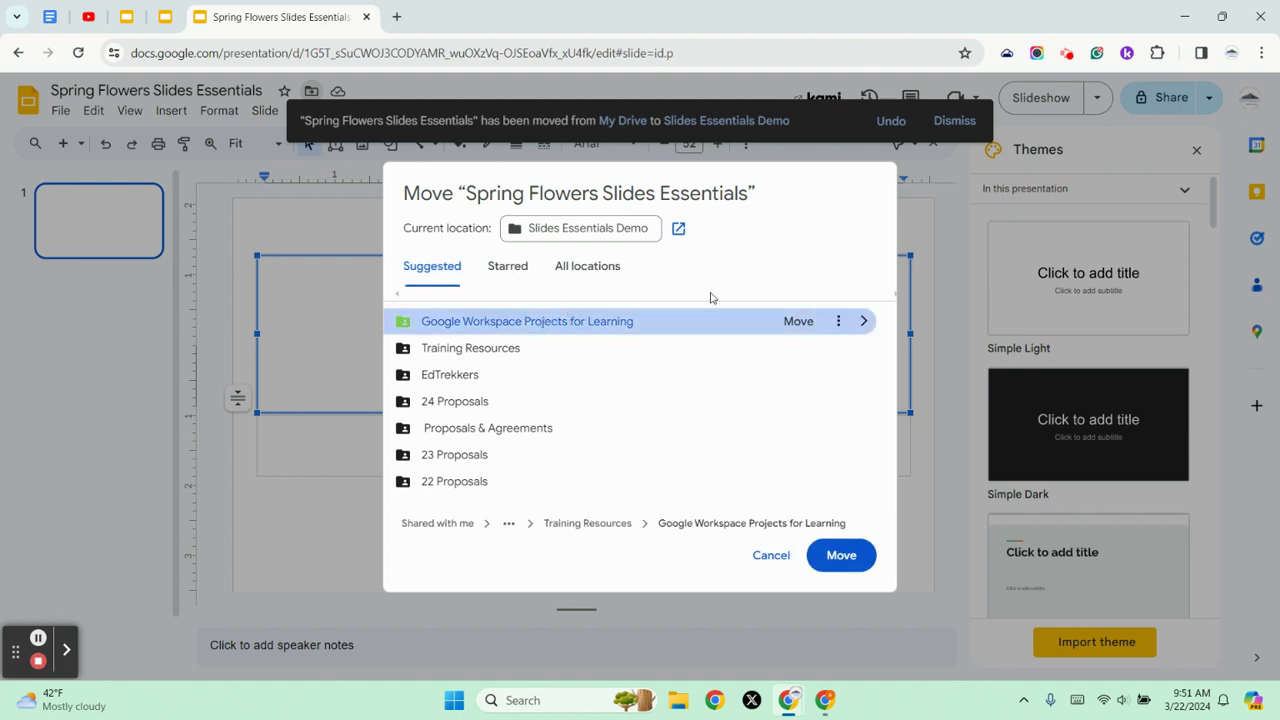
{"action": "left_click", "coordinate": [769, 557]}
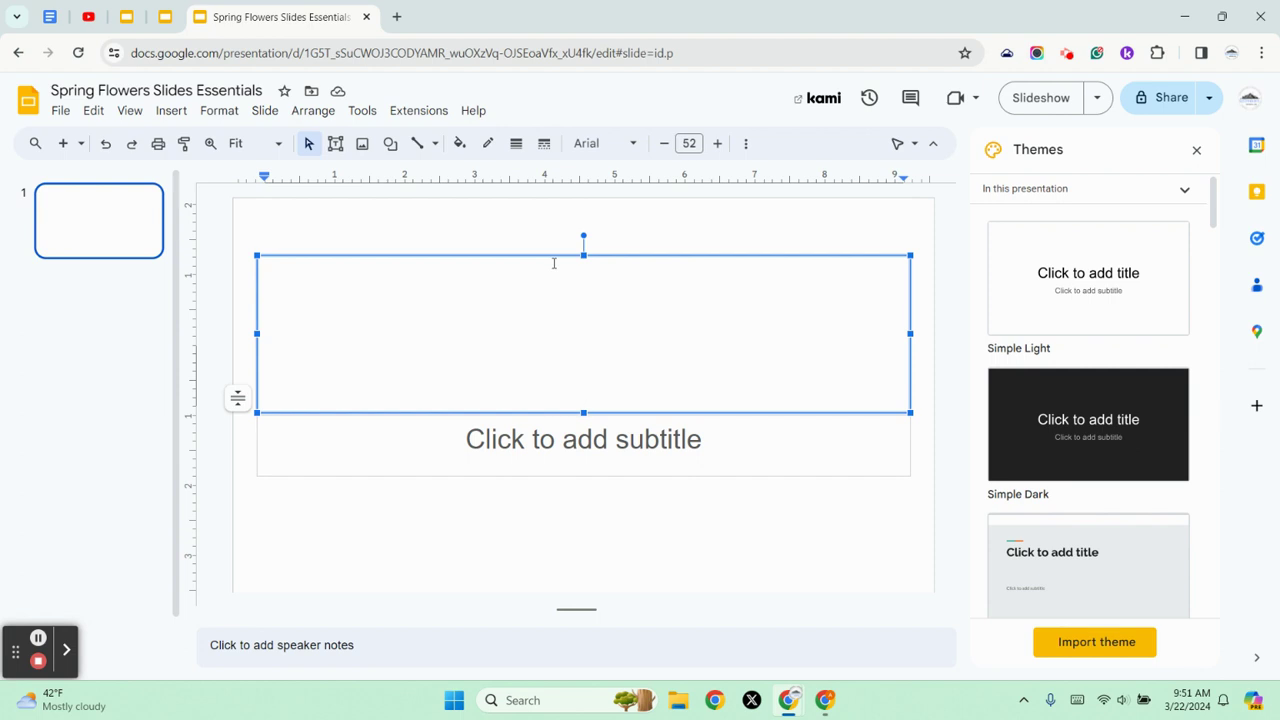
Step: Enter 'Spring Flowers' as the slide title, then select it and show the font list
{"action": "type", "text": "Spring Flowers"}
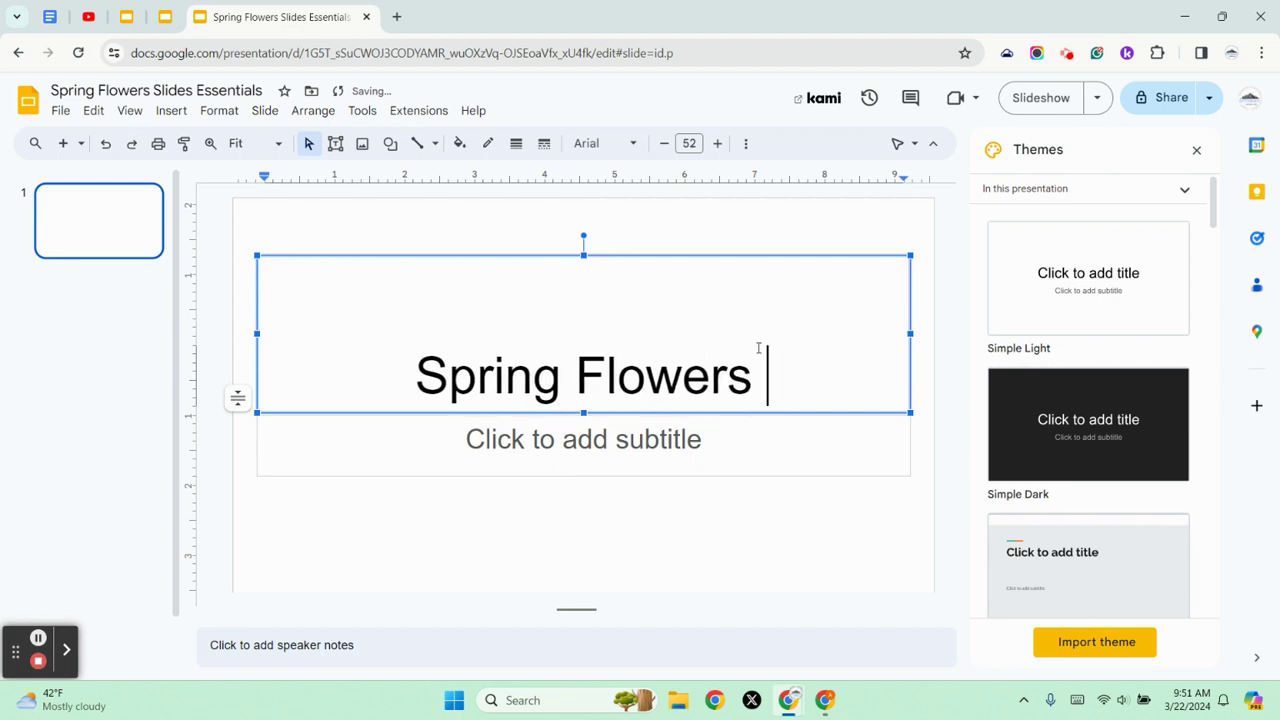
{"action": "left_click", "coordinate": [790, 528]}
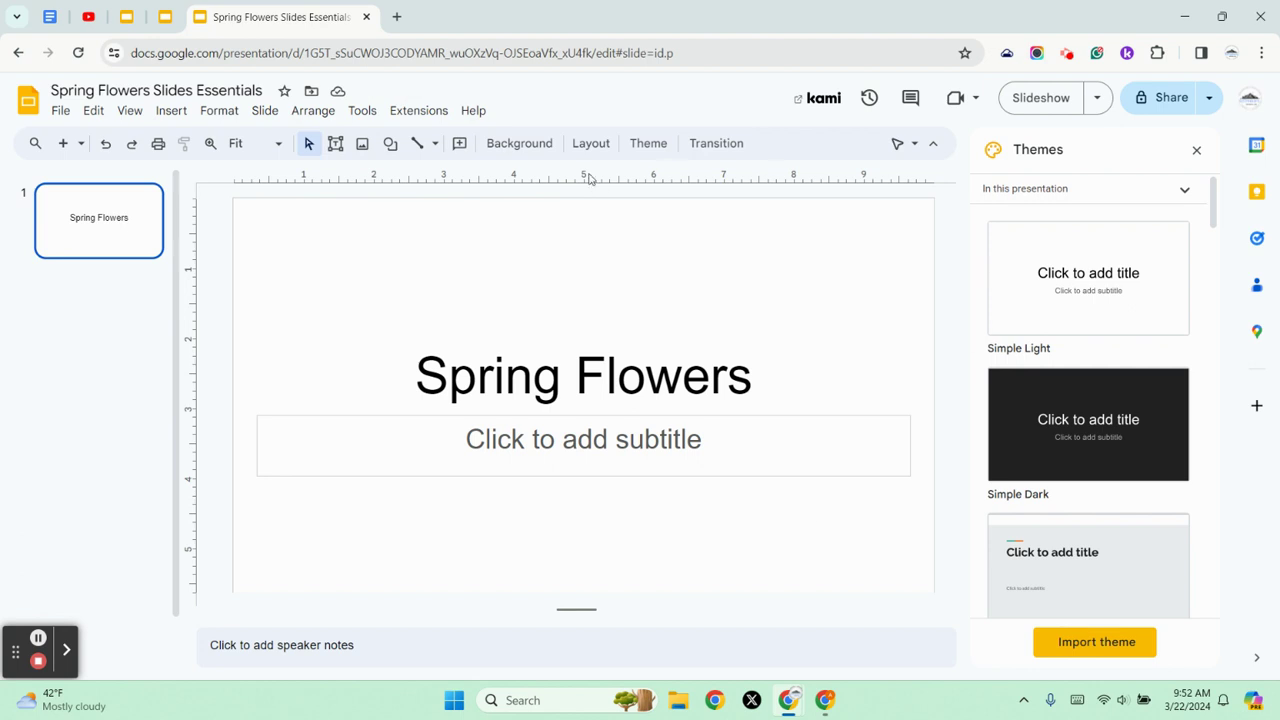
{"action": "left_click", "coordinate": [579, 400]}
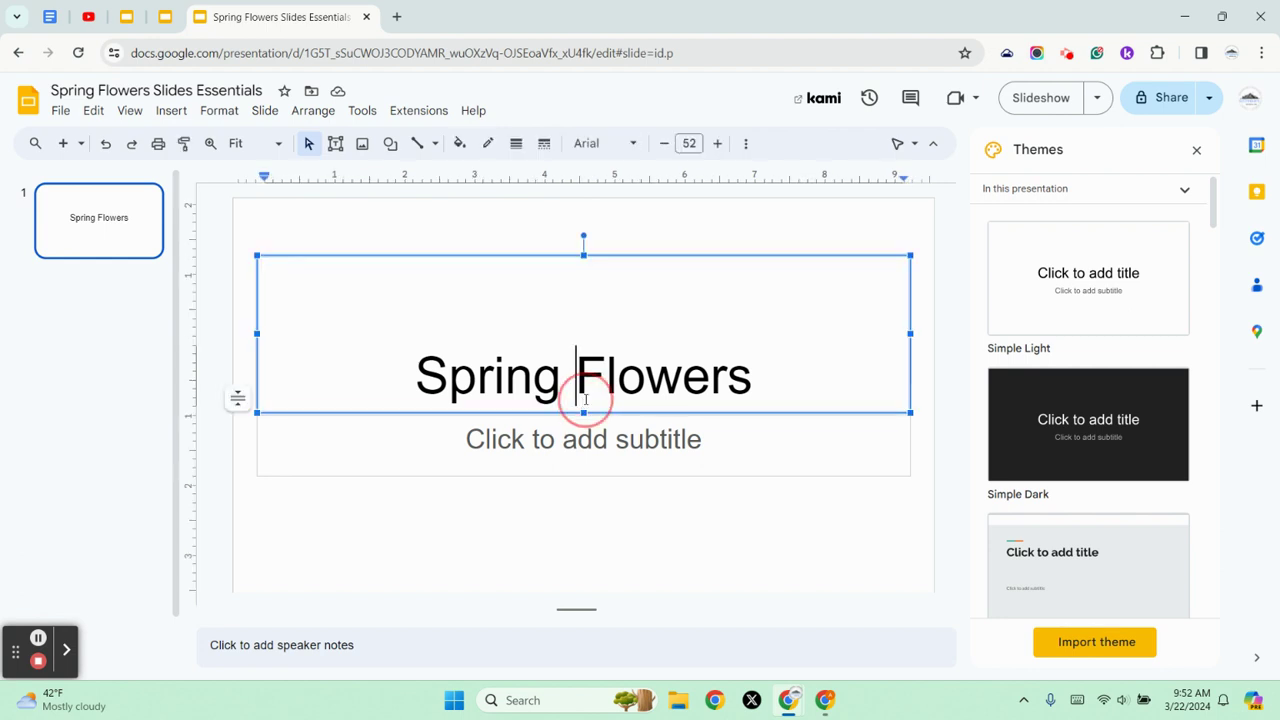
{"action": "triple_click", "coordinate": [585, 395]}
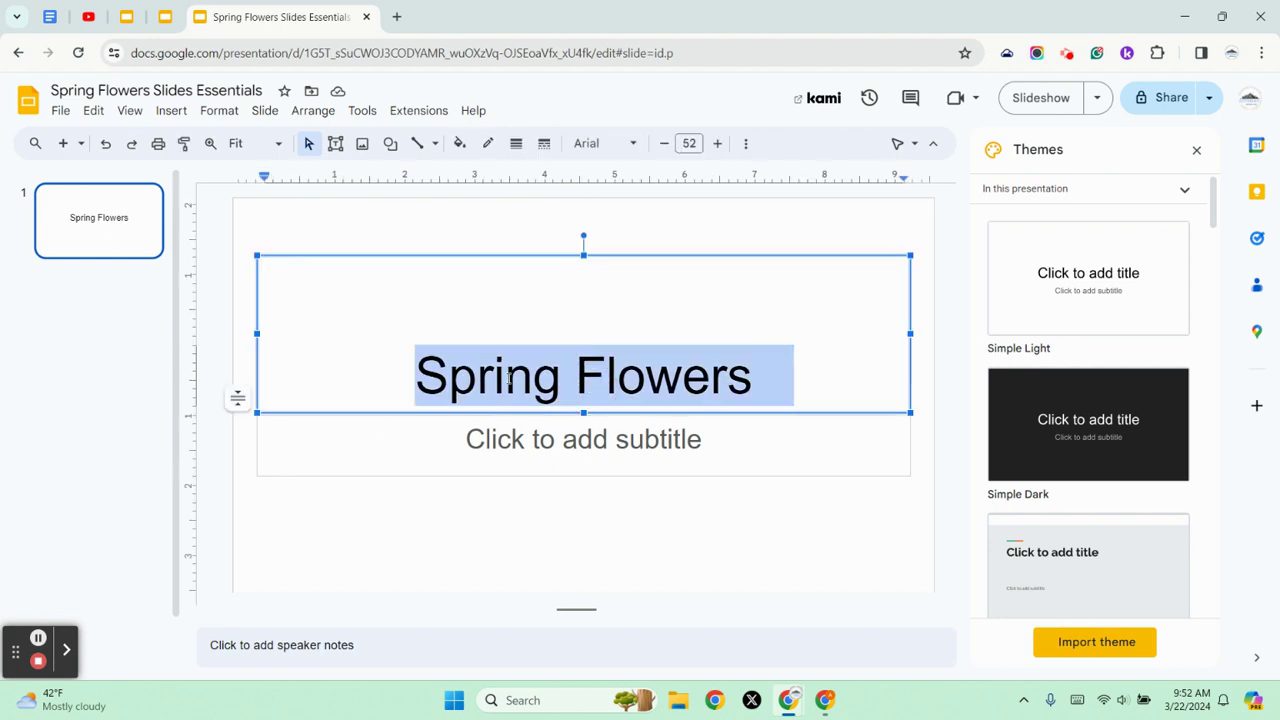
{"action": "left_click", "coordinate": [603, 144]}
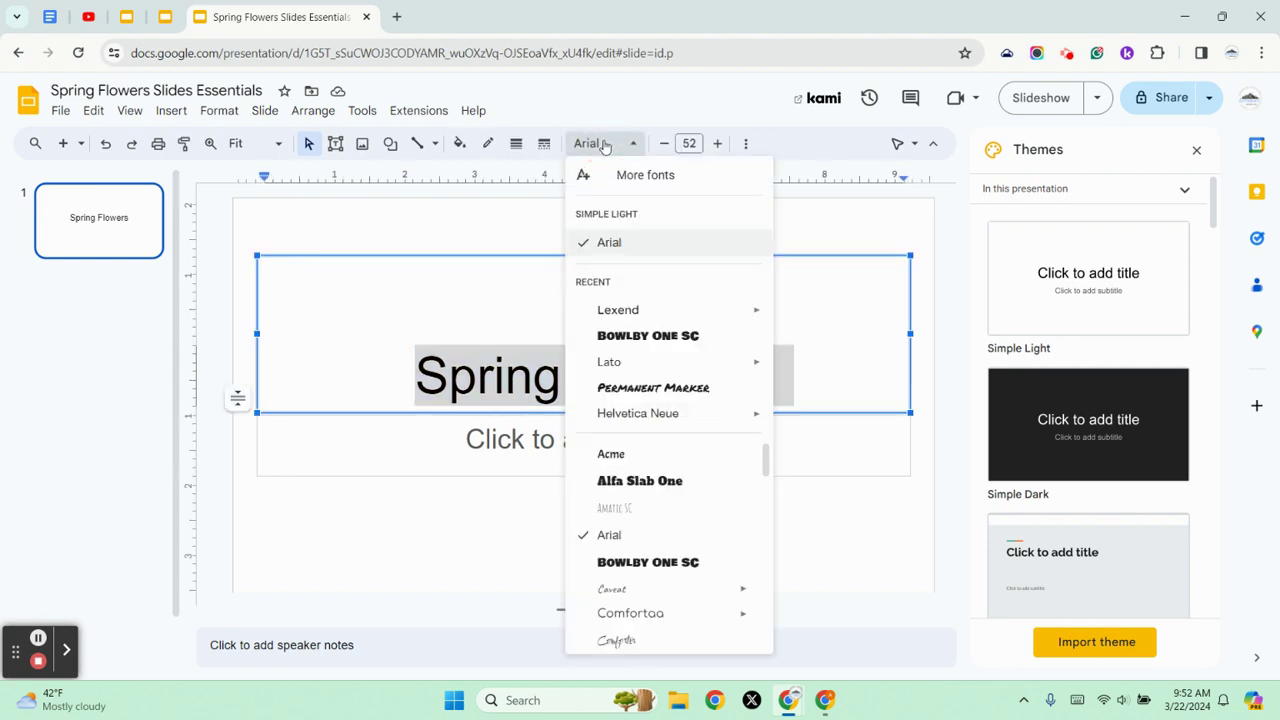
Step: Try Lexend on the title, then sort the More fonts library by Trending
{"action": "mouse_move", "coordinate": [618, 310]}
{"action": "left_click", "coordinate": [657, 316]}
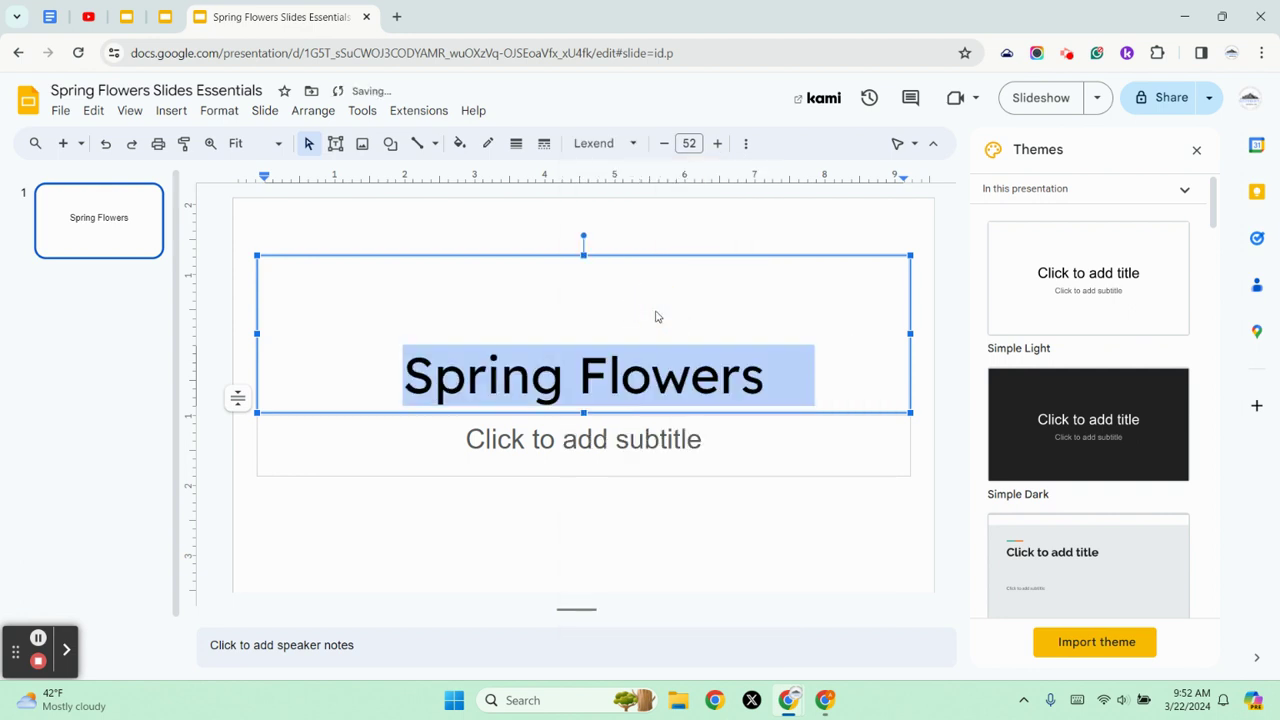
{"action": "left_click", "coordinate": [603, 143]}
{"action": "left_click", "coordinate": [617, 180]}
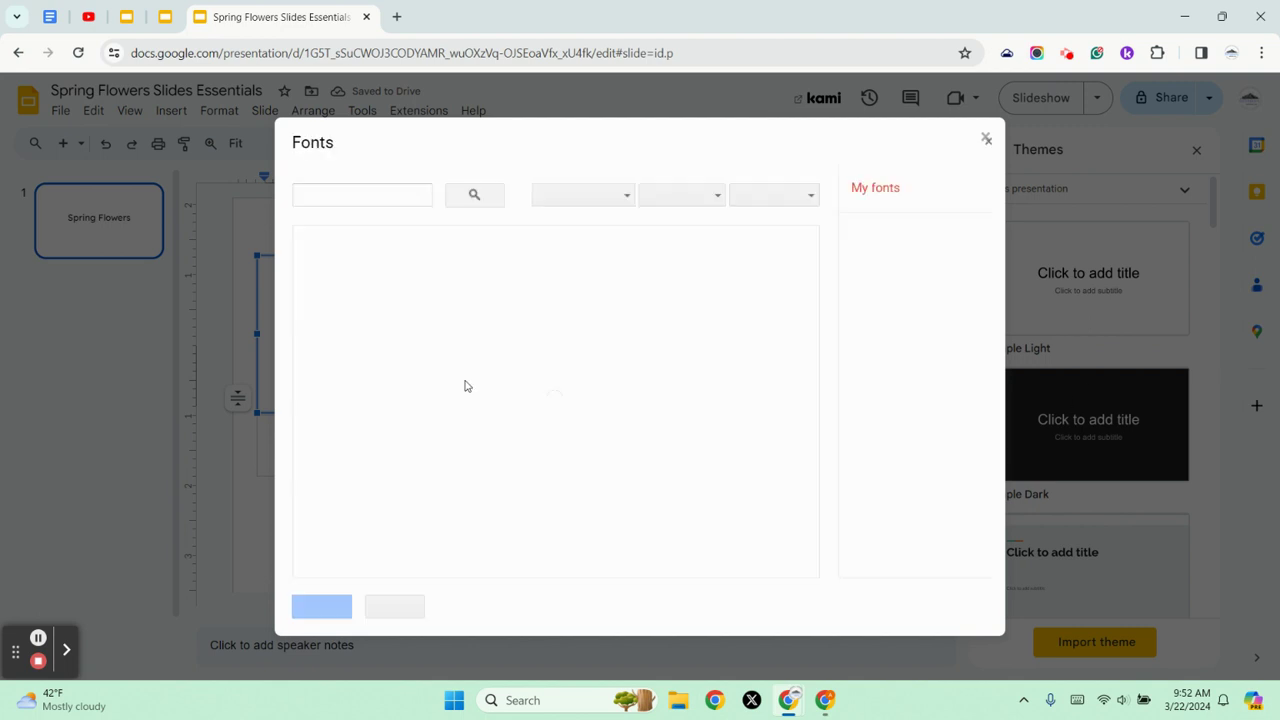
{"action": "left_click", "coordinate": [315, 197]}
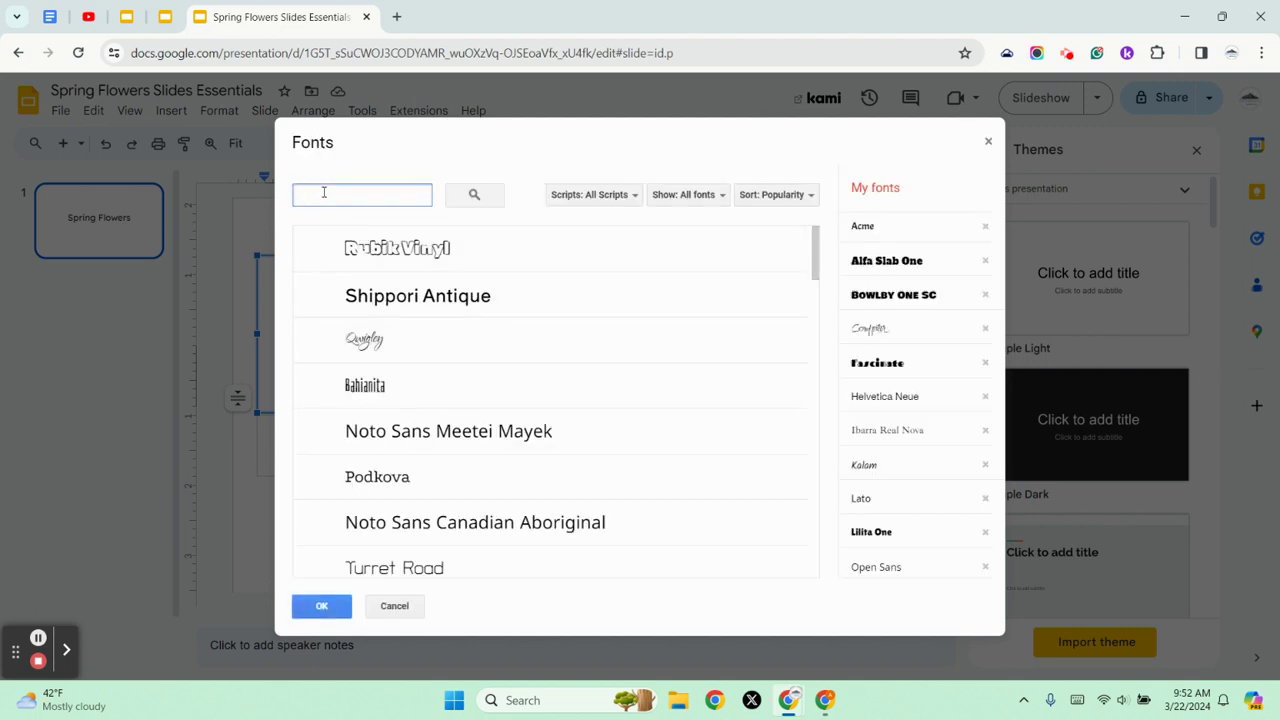
{"action": "left_click", "coordinate": [772, 196]}
{"action": "left_click", "coordinate": [796, 305]}
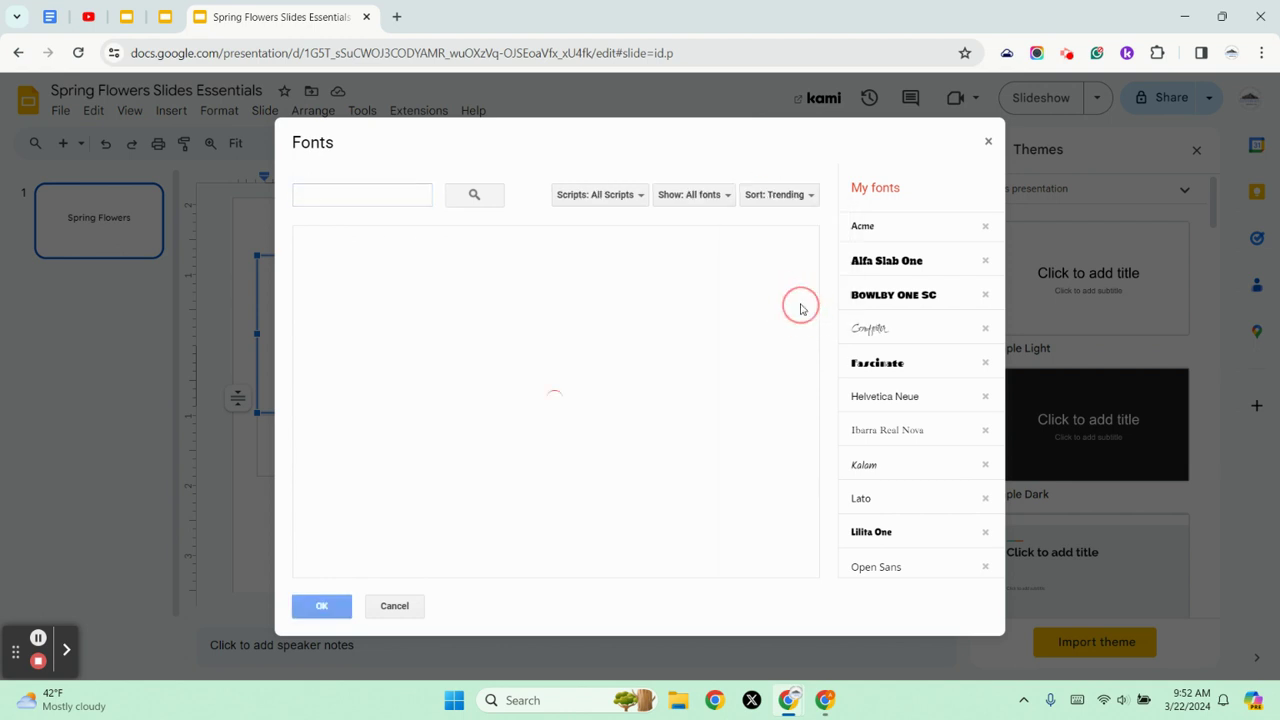
Step: Tick Angkor in the Fonts dialog and confirm it as the title font
{"action": "scroll", "coordinate": [455, 262], "scroll_direction": "down", "scroll_amount": 3}
{"action": "scroll", "coordinate": [460, 330], "scroll_direction": "down", "scroll_amount": 1}
{"action": "scroll", "coordinate": [466, 386], "scroll_direction": "down", "scroll_amount": 2}
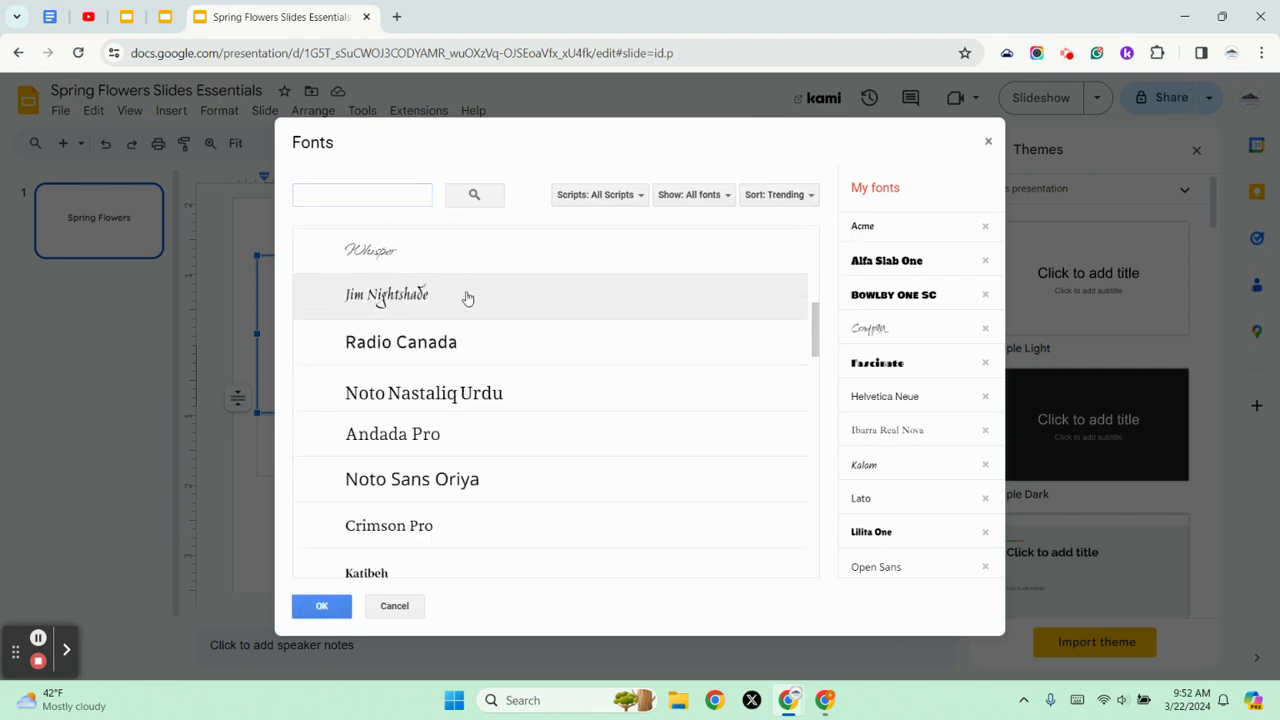
{"action": "scroll", "coordinate": [465, 300], "scroll_direction": "up", "scroll_amount": 3}
{"action": "left_click", "coordinate": [455, 350]}
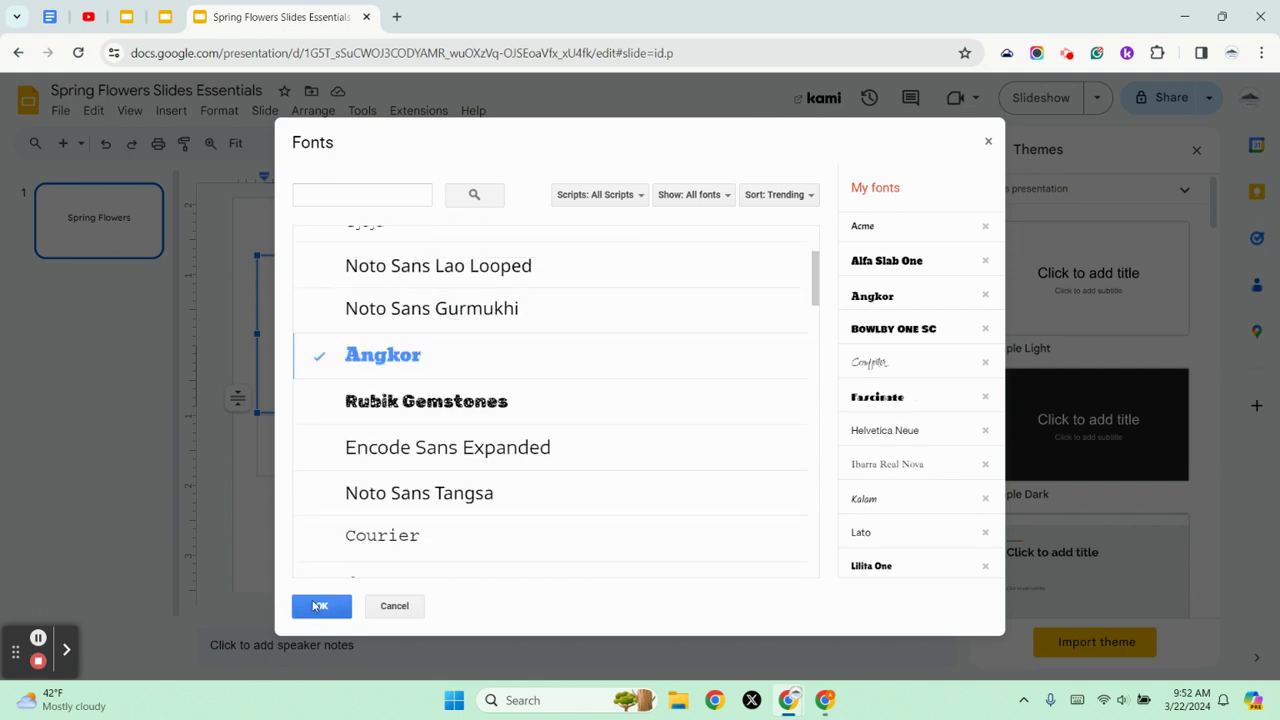
{"action": "left_click", "coordinate": [318, 606]}
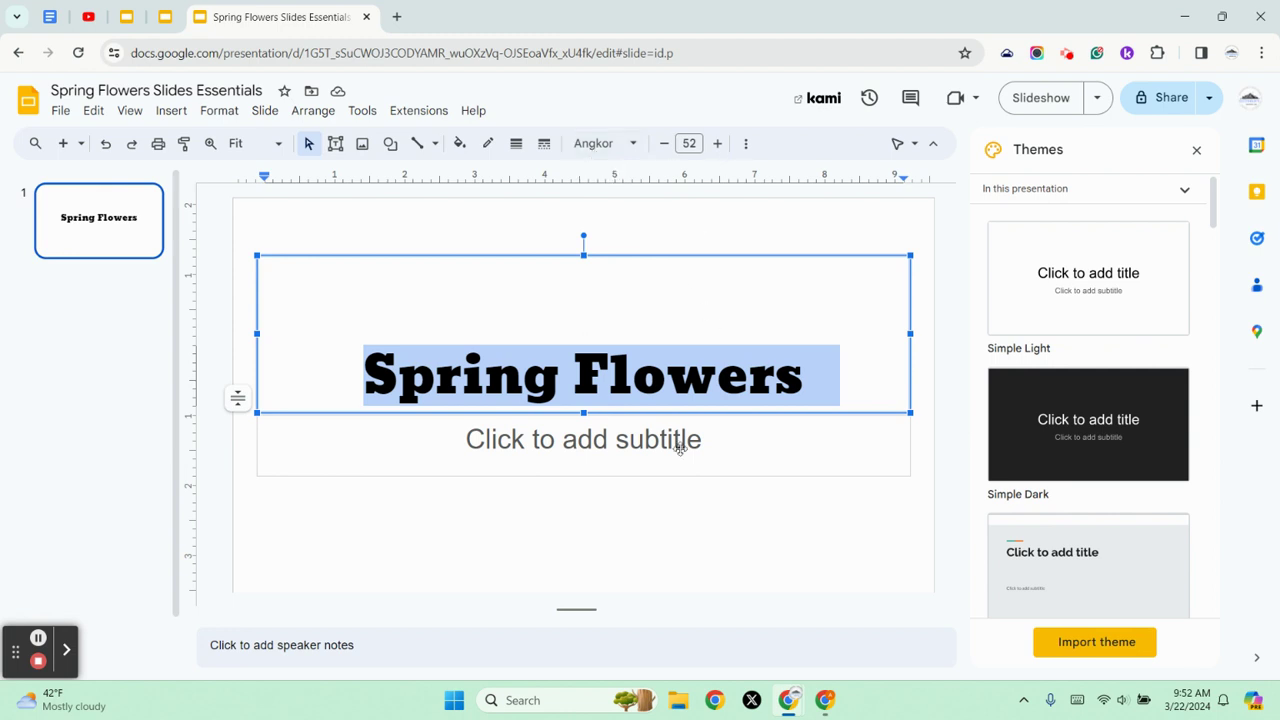
Step: Try the Simple Light, Simple Dark, Streamline, Focus and Shift themes
{"action": "left_click", "coordinate": [592, 530]}
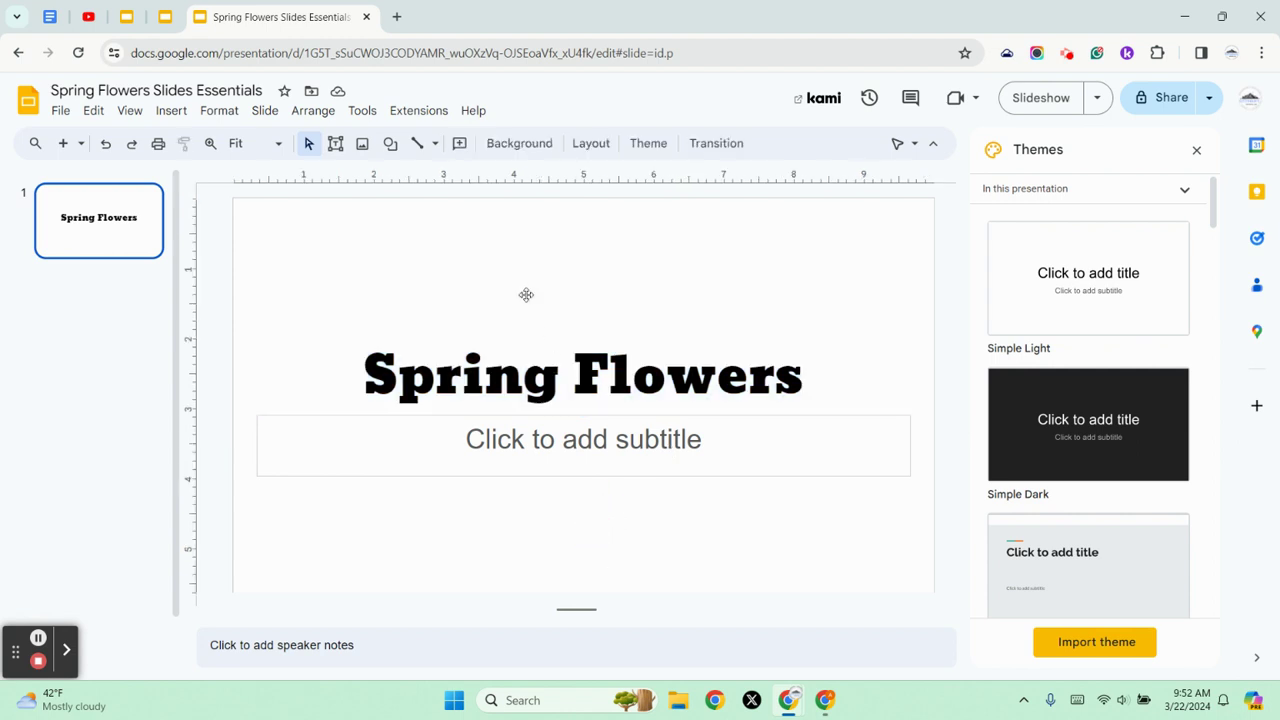
{"action": "left_click", "coordinate": [1080, 272]}
{"action": "left_click", "coordinate": [1088, 422]}
{"action": "scroll", "coordinate": [1114, 408], "scroll_direction": "down", "scroll_amount": 2}
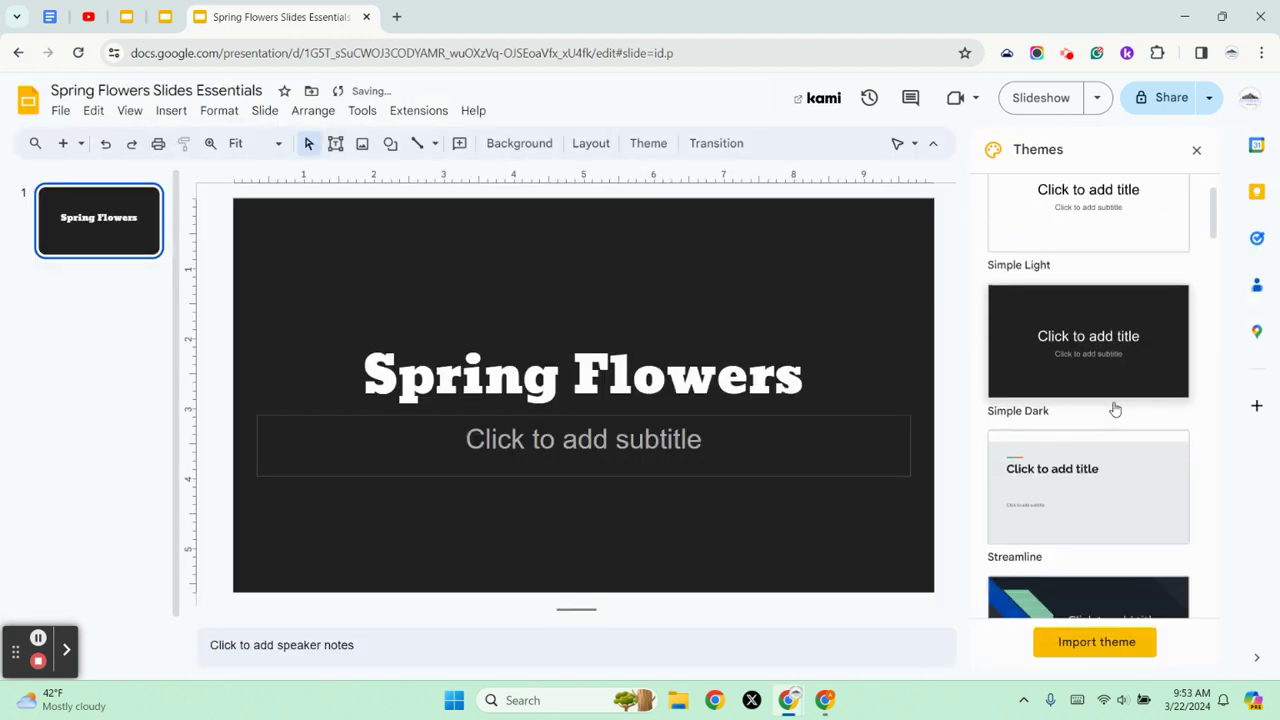
{"action": "left_click", "coordinate": [1087, 491]}
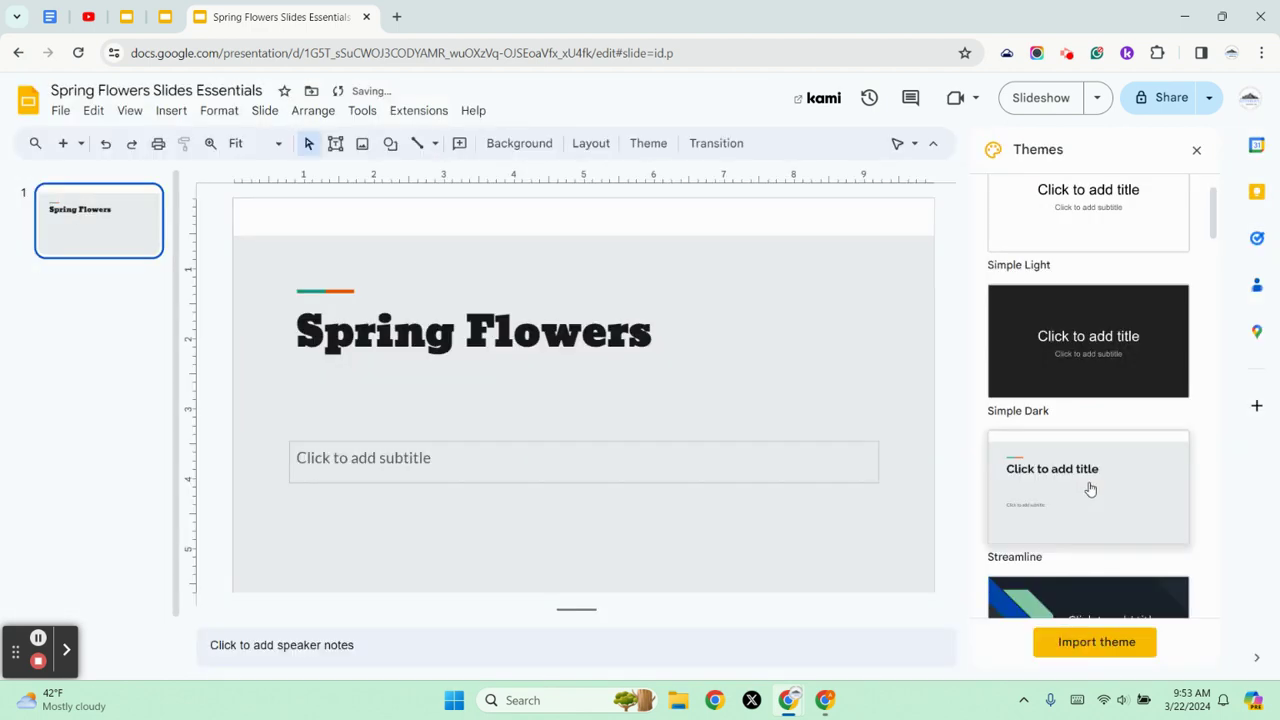
{"action": "scroll", "coordinate": [1090, 488], "scroll_direction": "down", "scroll_amount": 4}
{"action": "left_click", "coordinate": [1088, 486]}
{"action": "scroll", "coordinate": [1088, 486], "scroll_direction": "down", "scroll_amount": 2}
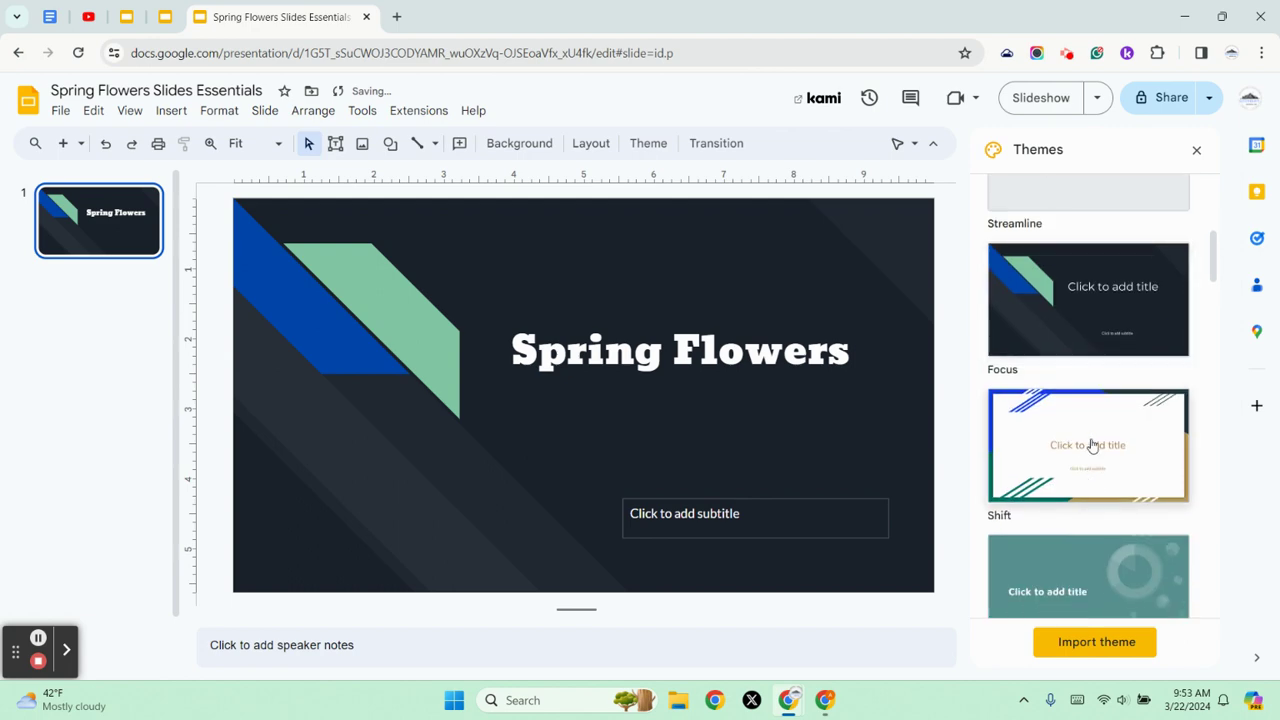
{"action": "left_click", "coordinate": [1088, 445]}
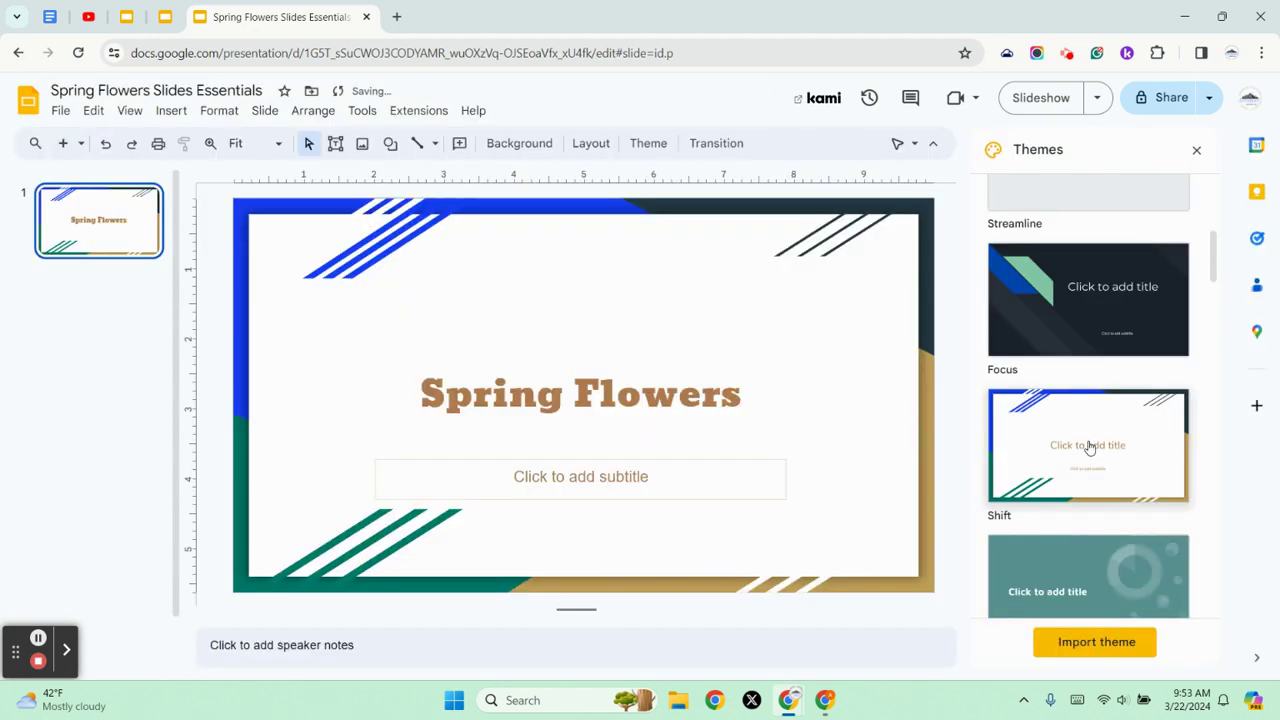
Step: Try the Momentum, Paradigm, Material and Swiss themes
{"action": "scroll", "coordinate": [1088, 446], "scroll_direction": "down", "scroll_amount": 2}
{"action": "left_click", "coordinate": [1084, 425]}
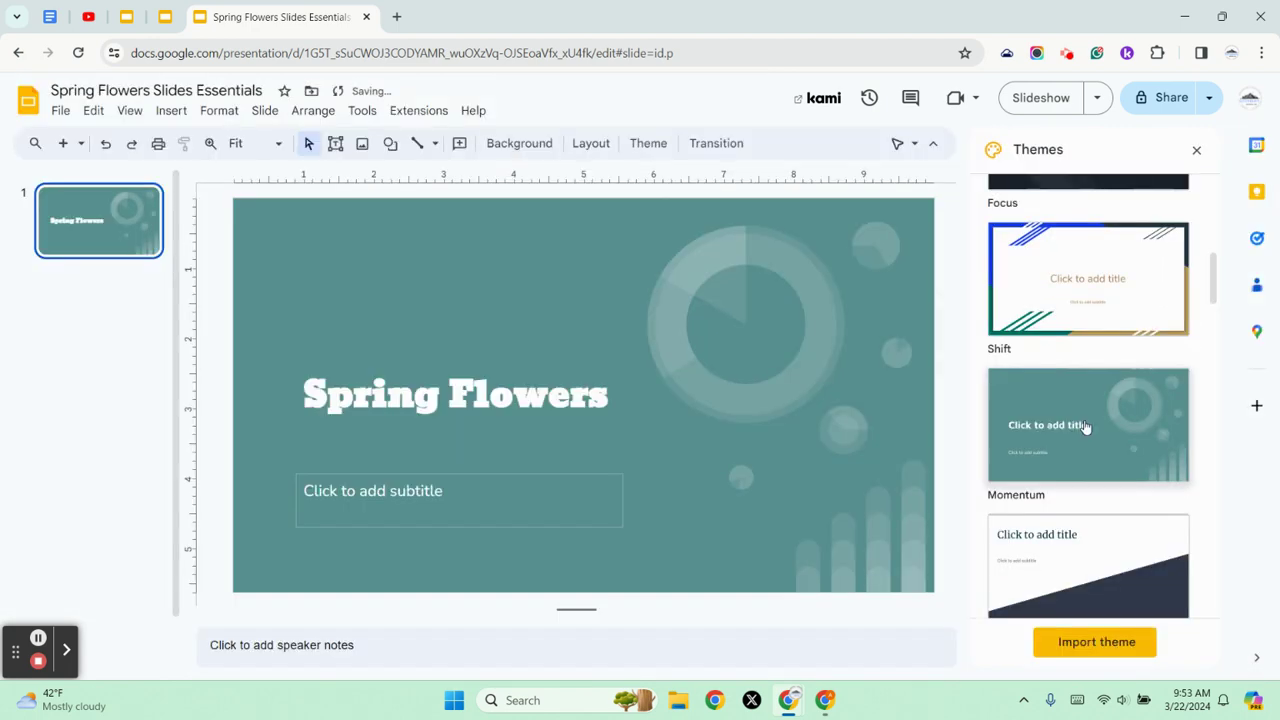
{"action": "scroll", "coordinate": [1084, 420], "scroll_direction": "down", "scroll_amount": 2}
{"action": "left_click", "coordinate": [1085, 413]}
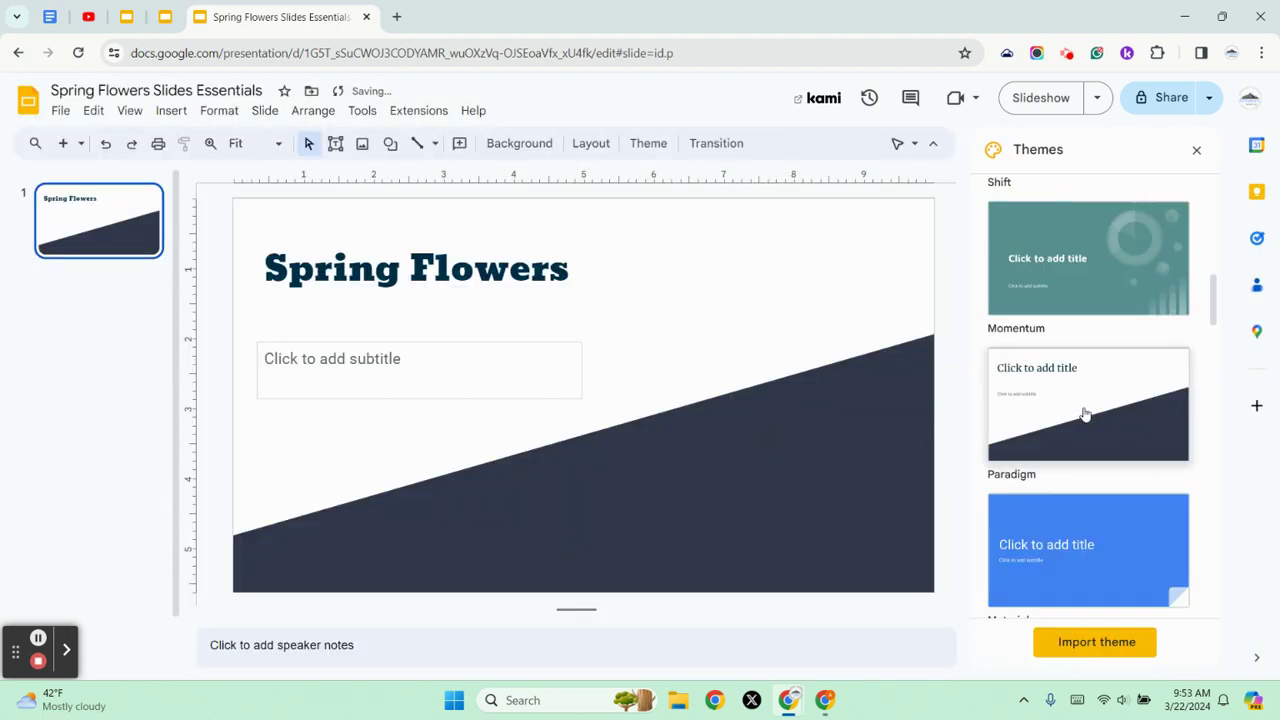
{"action": "left_click", "coordinate": [1084, 503]}
{"action": "scroll", "coordinate": [1084, 503], "scroll_direction": "down", "scroll_amount": 2}
{"action": "left_click", "coordinate": [1079, 463]}
Step: Scroll down the theme list and apply Modern Writer
{"action": "scroll", "coordinate": [1079, 463], "scroll_direction": "down", "scroll_amount": 2}
{"action": "scroll", "coordinate": [1079, 460], "scroll_direction": "down", "scroll_amount": 1}
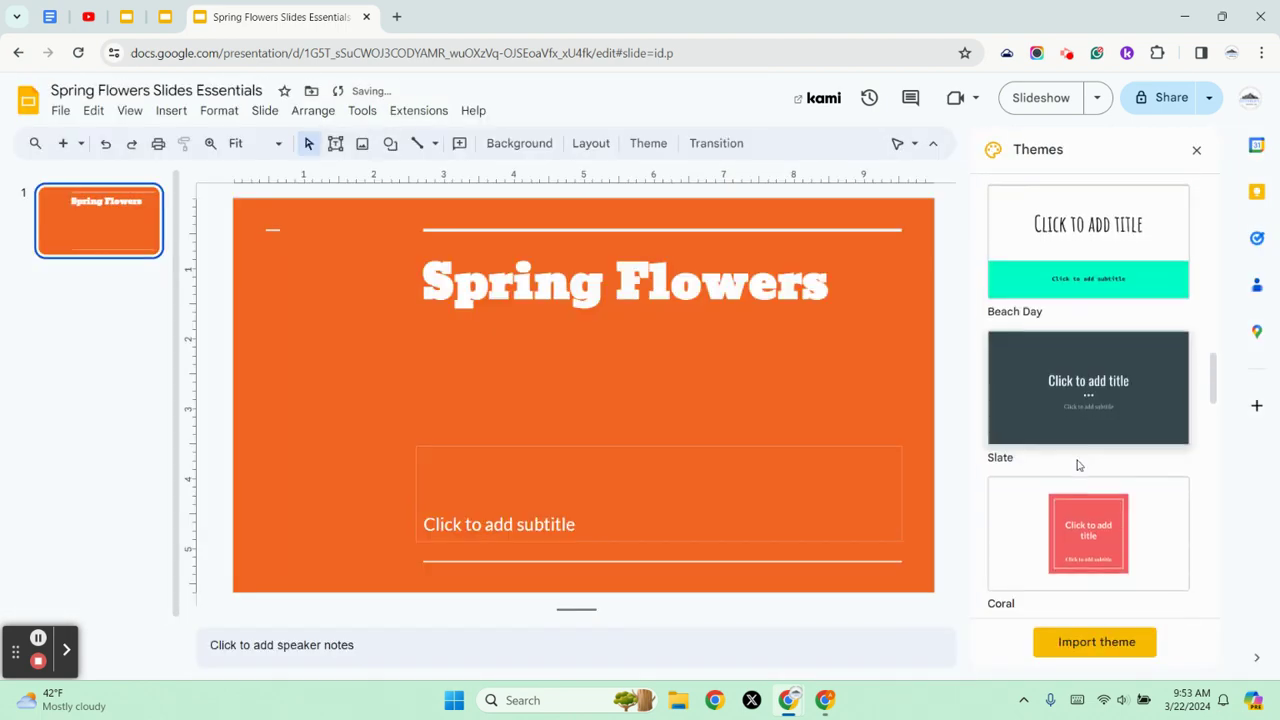
{"action": "scroll", "coordinate": [1078, 455], "scroll_direction": "down", "scroll_amount": 4}
{"action": "scroll", "coordinate": [1078, 450], "scroll_direction": "down", "scroll_amount": 5}
{"action": "scroll", "coordinate": [1079, 440], "scroll_direction": "down", "scroll_amount": 4}
{"action": "scroll", "coordinate": [1080, 434], "scroll_direction": "down", "scroll_amount": 1}
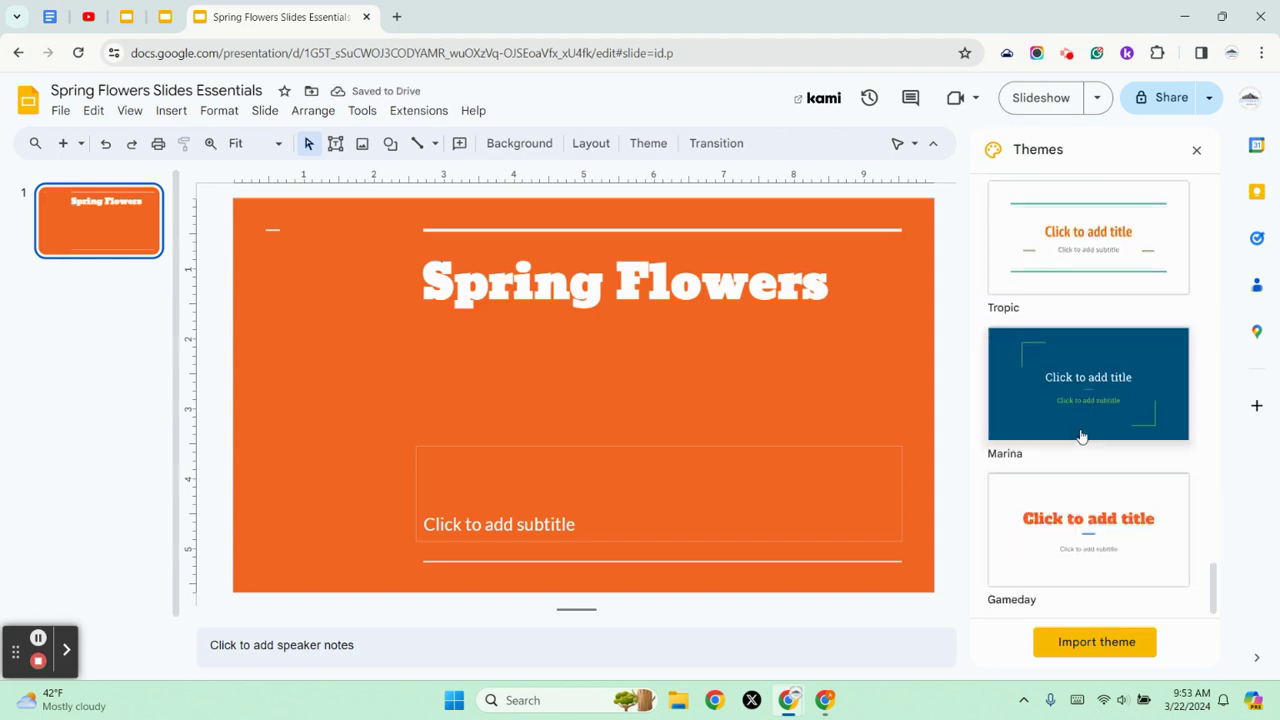
{"action": "scroll", "coordinate": [1079, 470], "scroll_direction": "up", "scroll_amount": 6}
{"action": "scroll", "coordinate": [1079, 495], "scroll_direction": "up", "scroll_amount": 4}
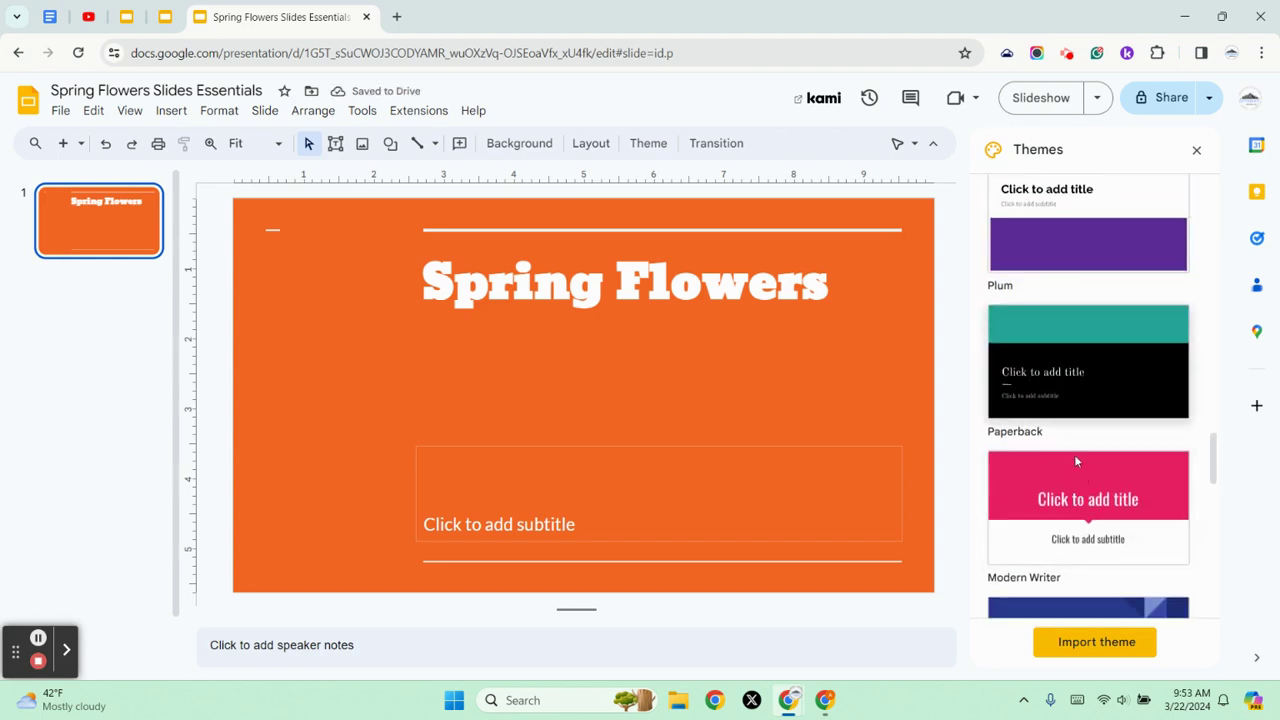
{"action": "left_click", "coordinate": [1077, 494]}
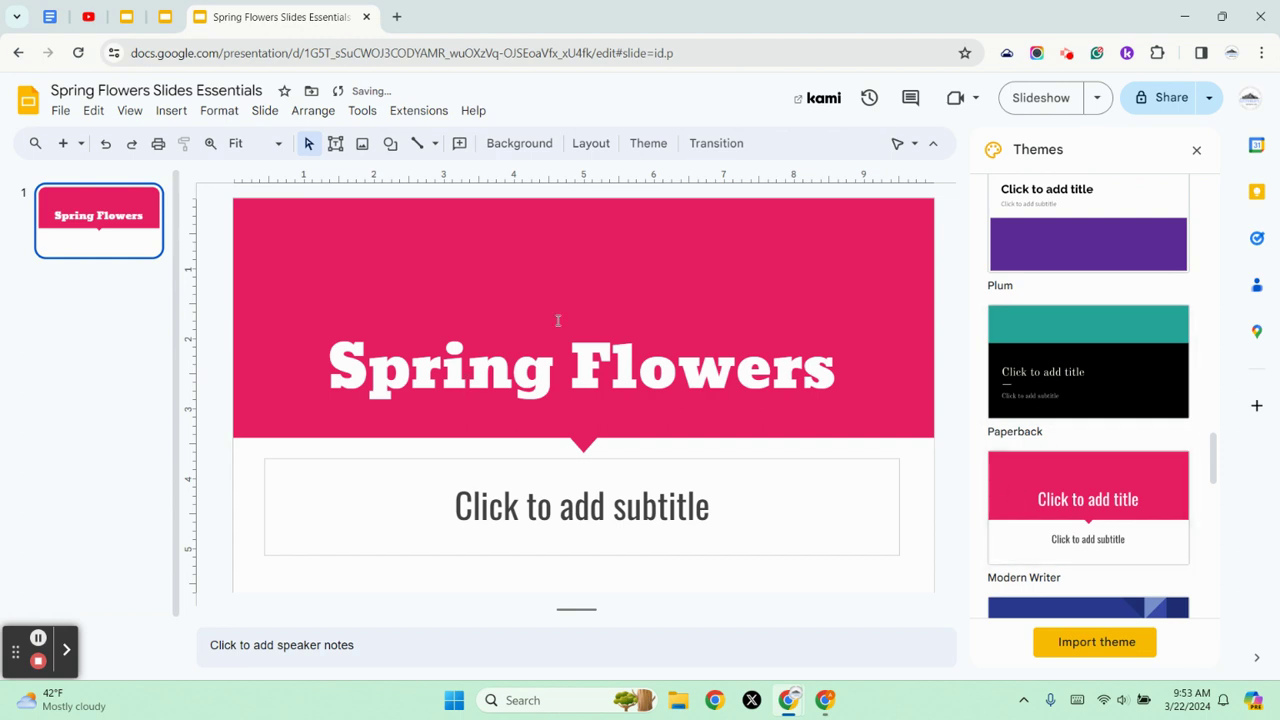
{"action": "left_click", "coordinate": [258, 112]}
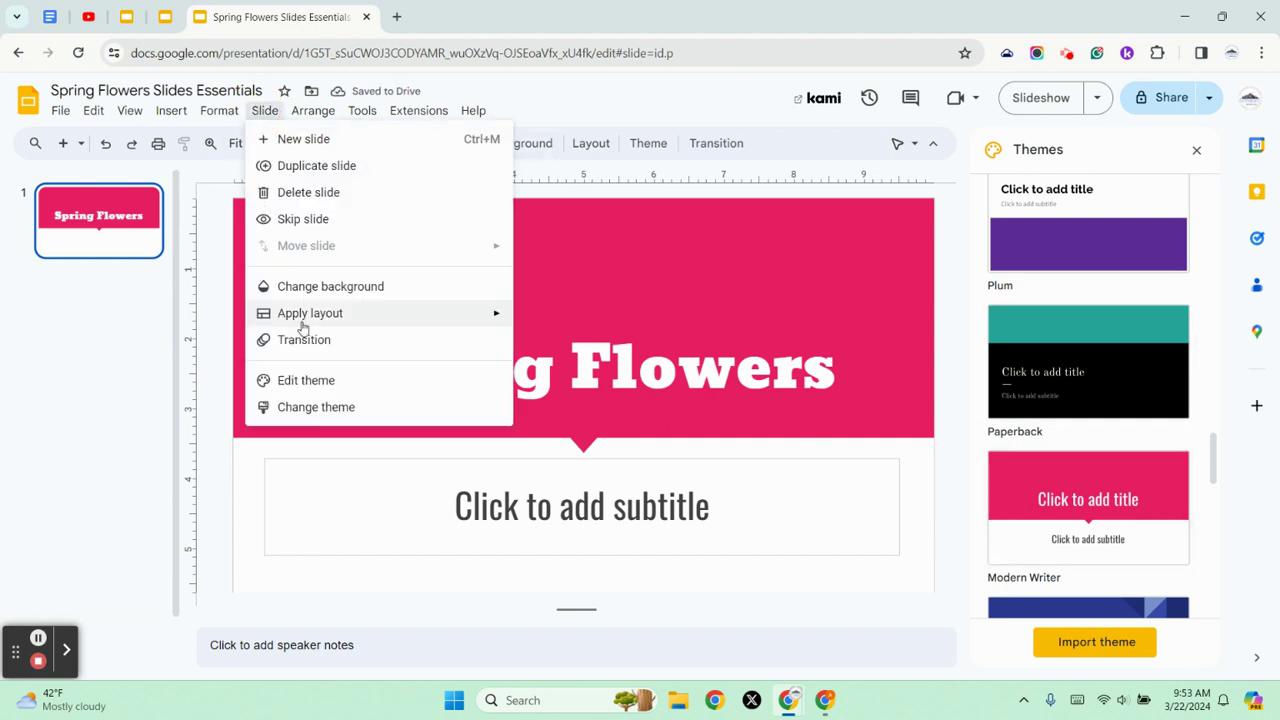
{"action": "mouse_move", "coordinate": [310, 313]}
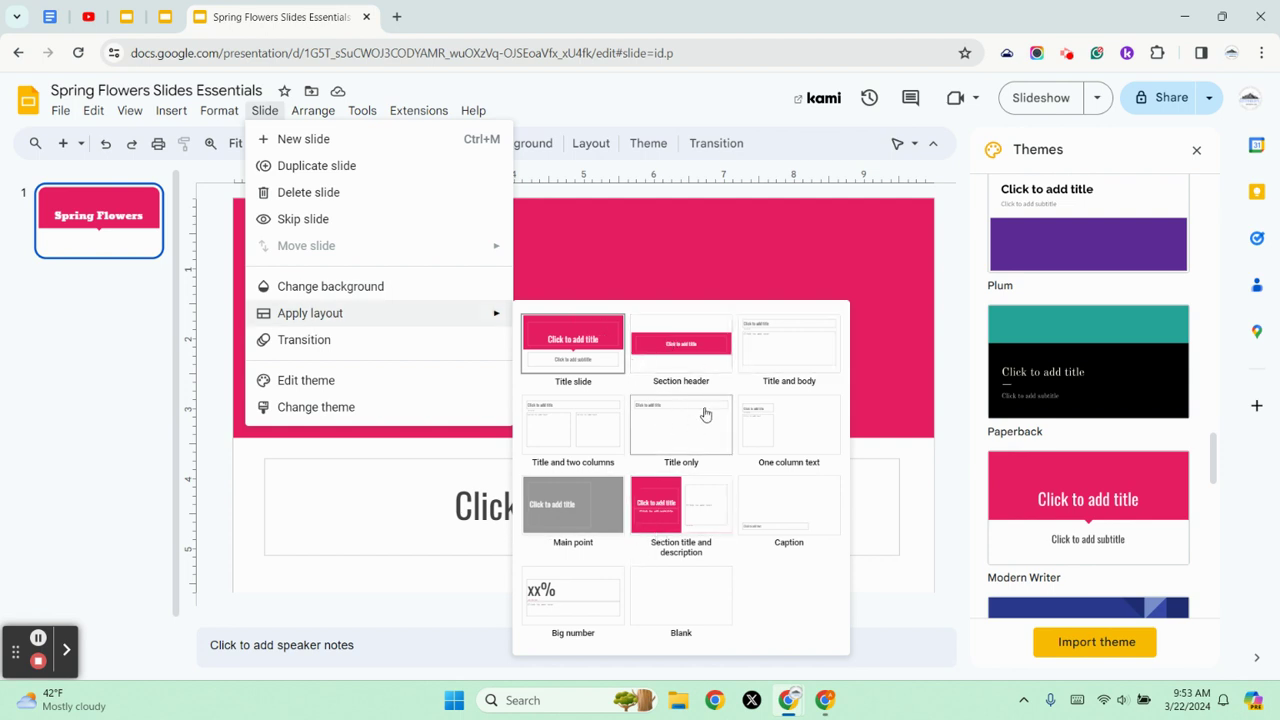
{"action": "left_click", "coordinate": [1095, 330]}
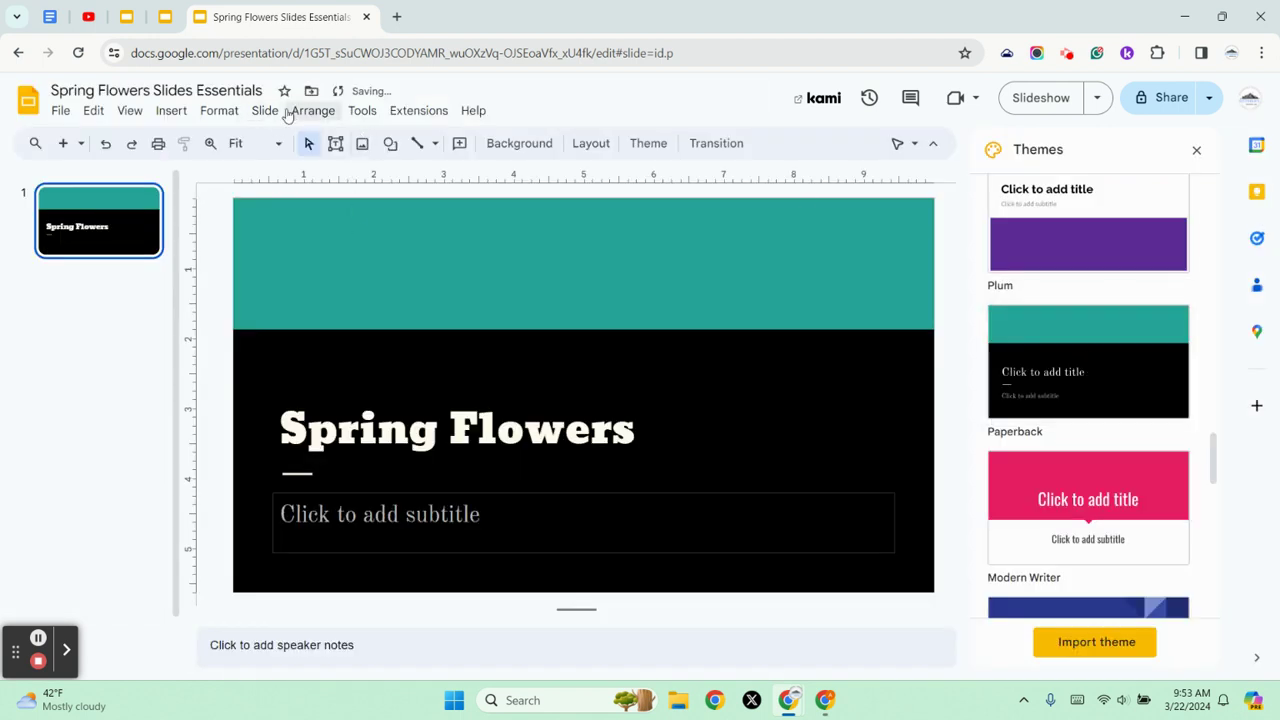
{"action": "left_click", "coordinate": [265, 111]}
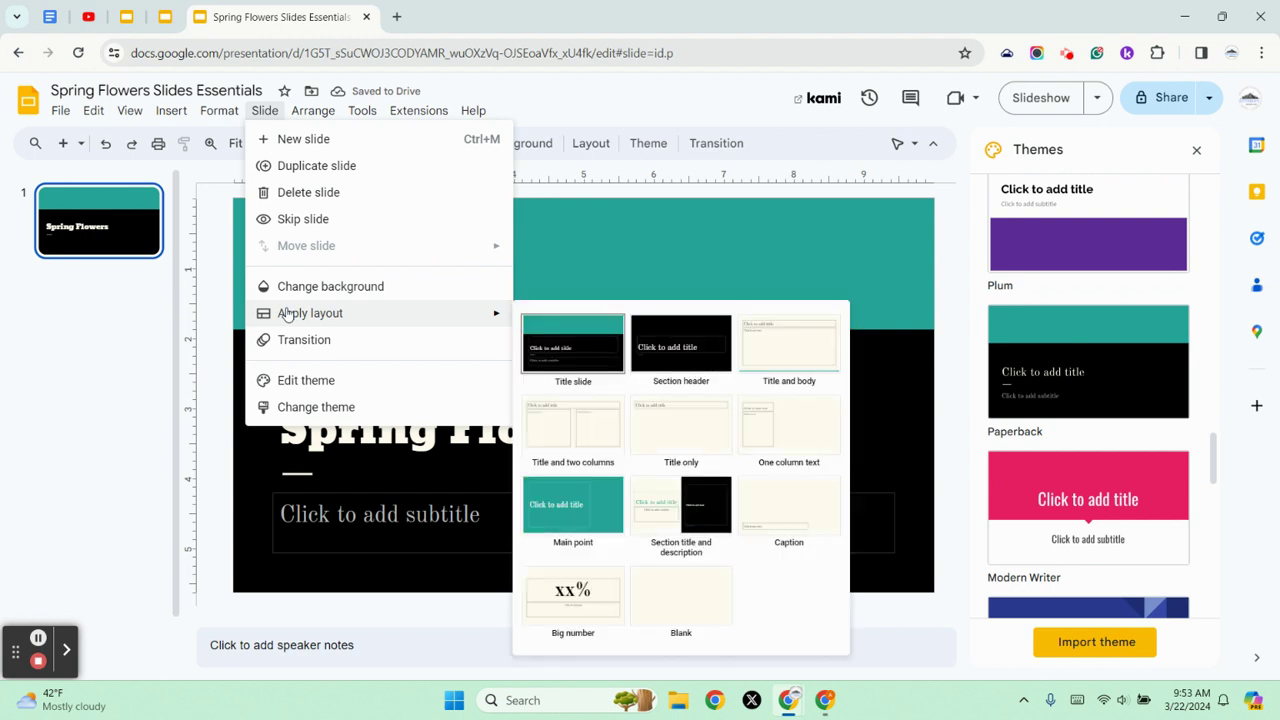
{"action": "mouse_move", "coordinate": [310, 313]}
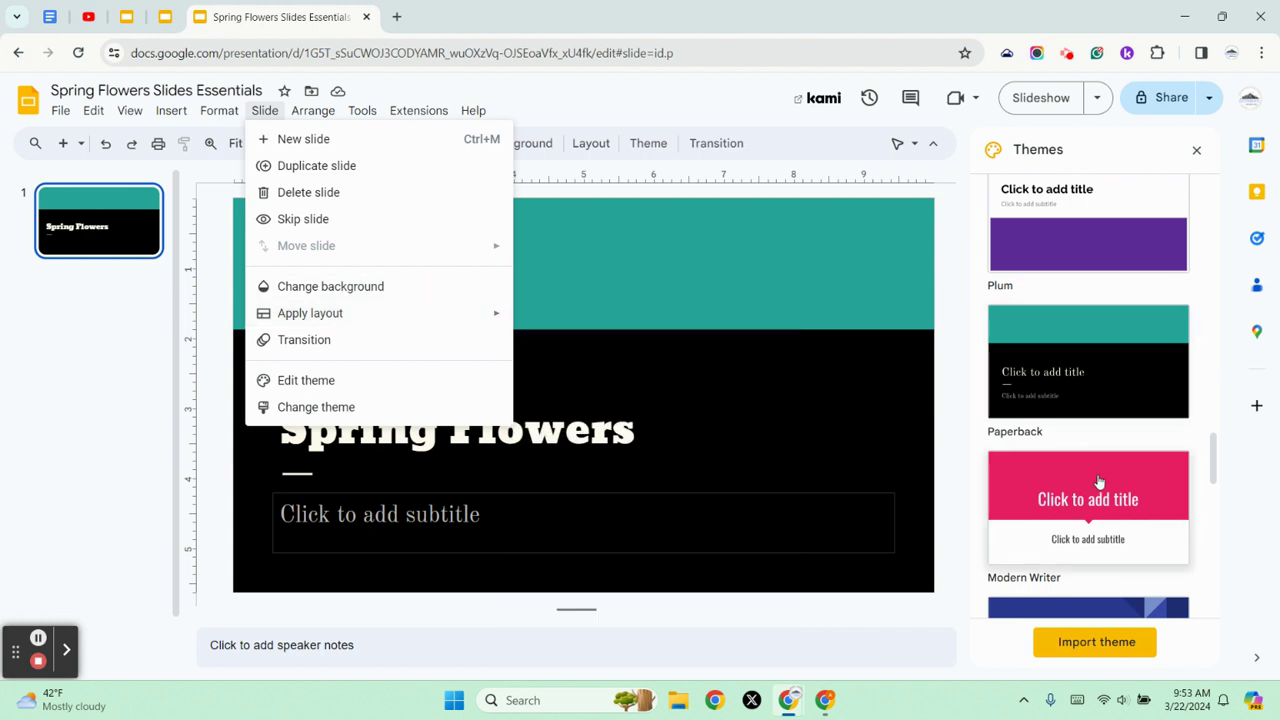
{"action": "left_click", "coordinate": [1100, 490]}
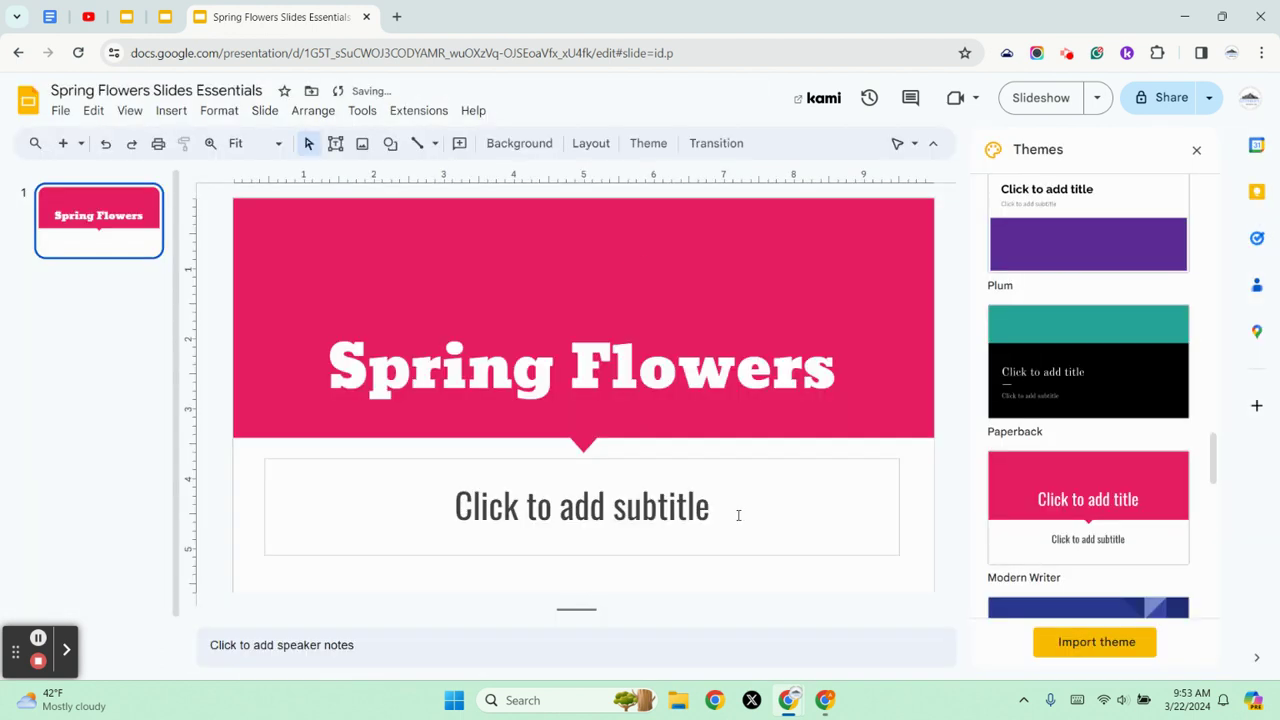